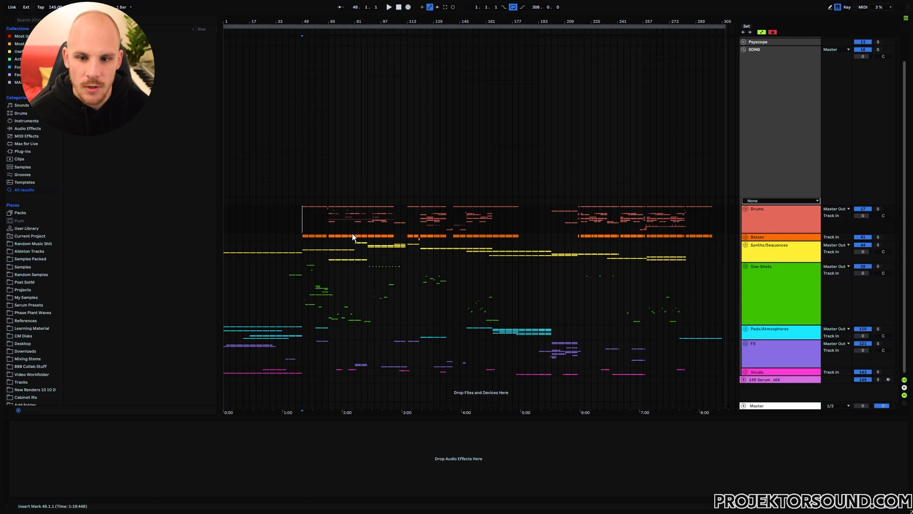
Step: Examine the colour-coded song sections in the marker tracks, comparing where the intros, green breaks, cyan parts and endings fall
scroll(352, 233, up, 1)
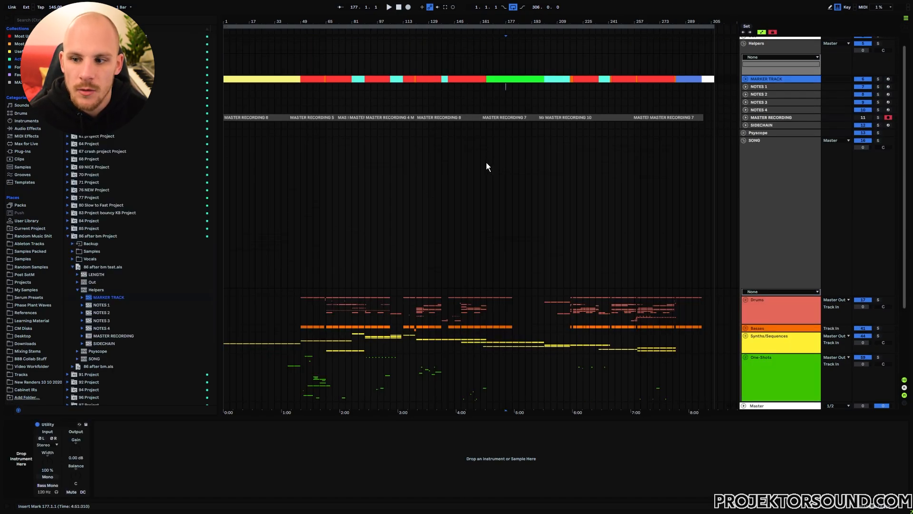
drag(224, 86, 628, 87)
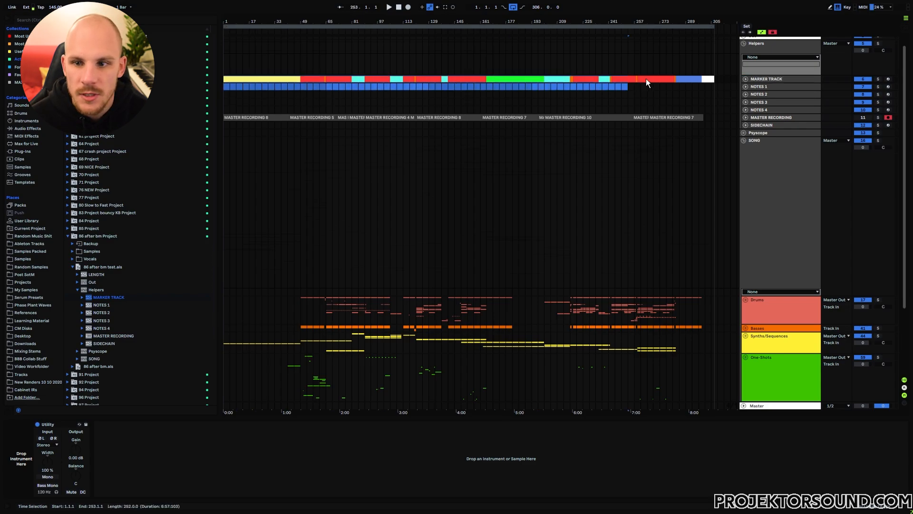
click(441, 93)
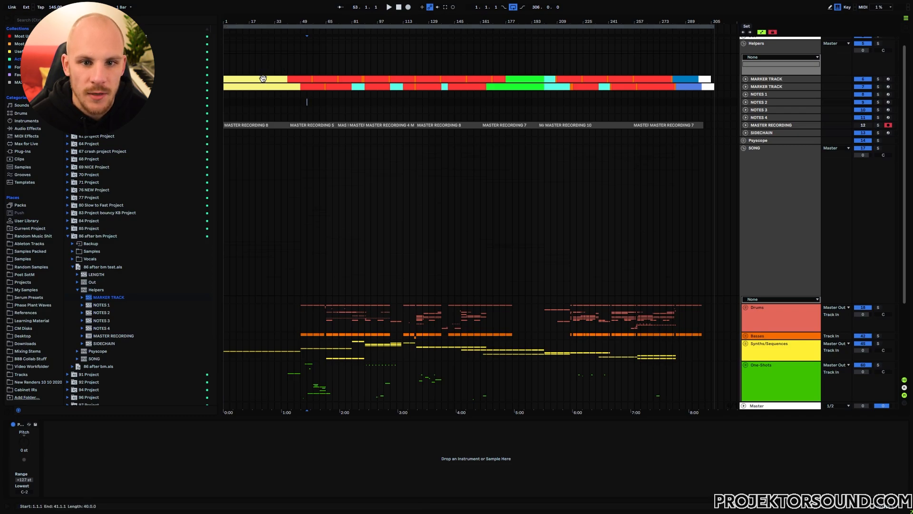
click(288, 71)
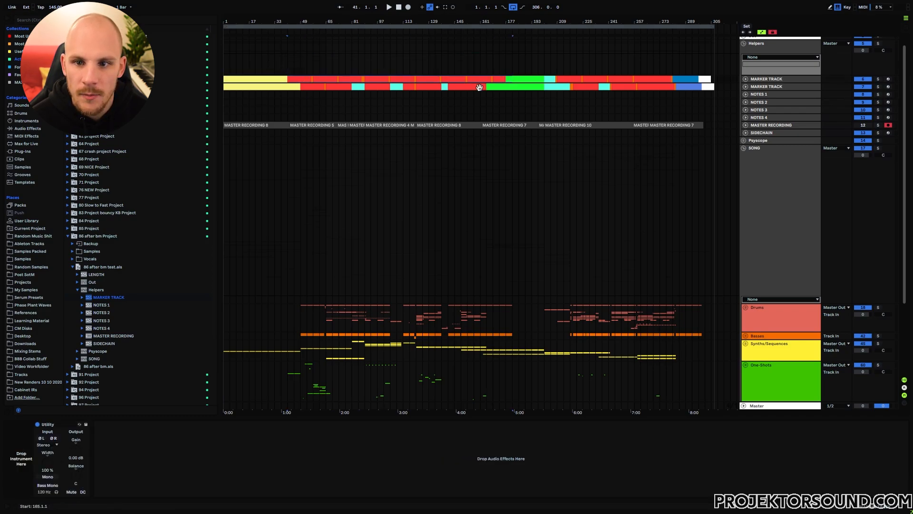
click(505, 87)
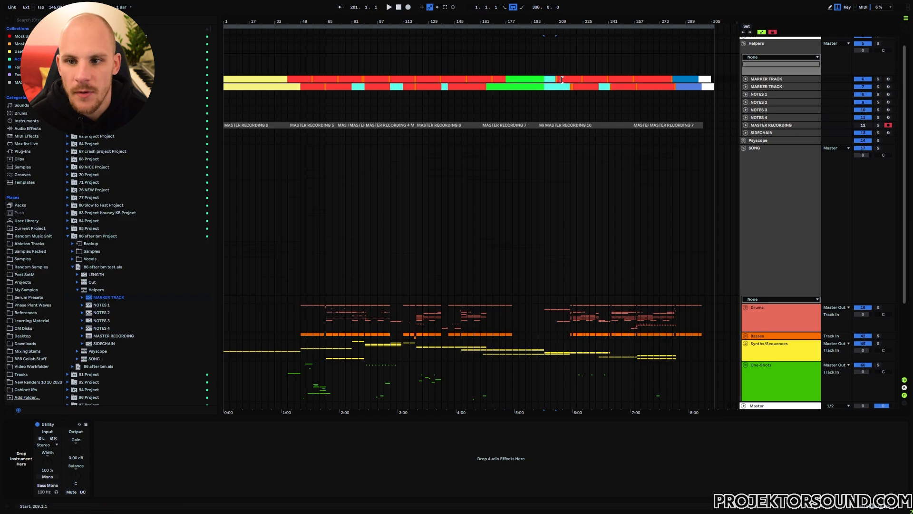
drag(555, 68, 697, 78)
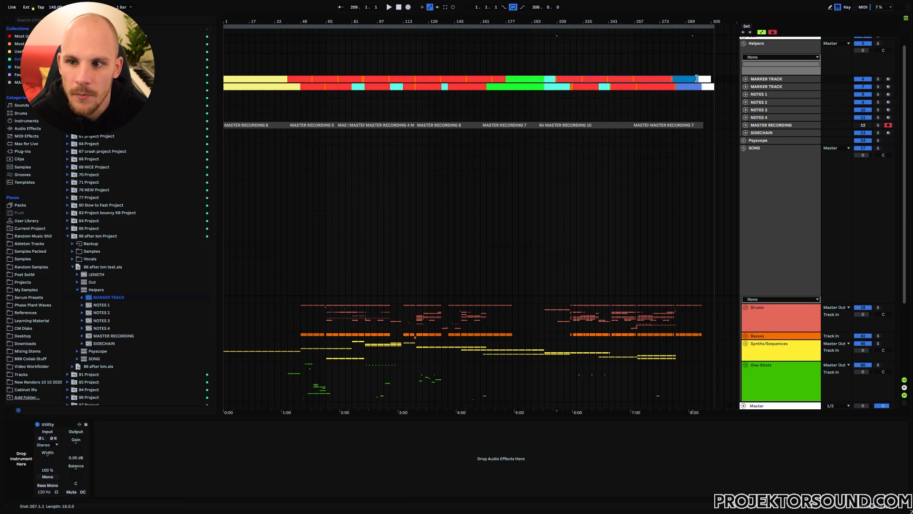
click(708, 87)
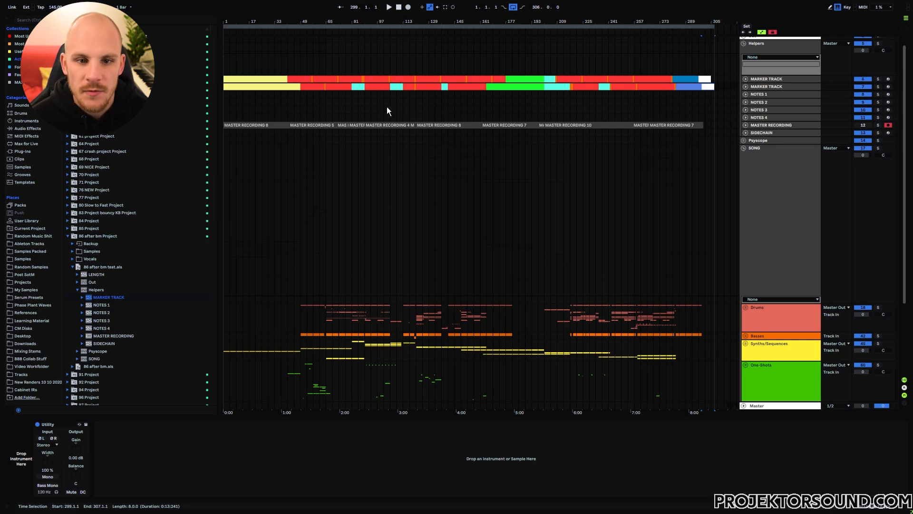
click(289, 86)
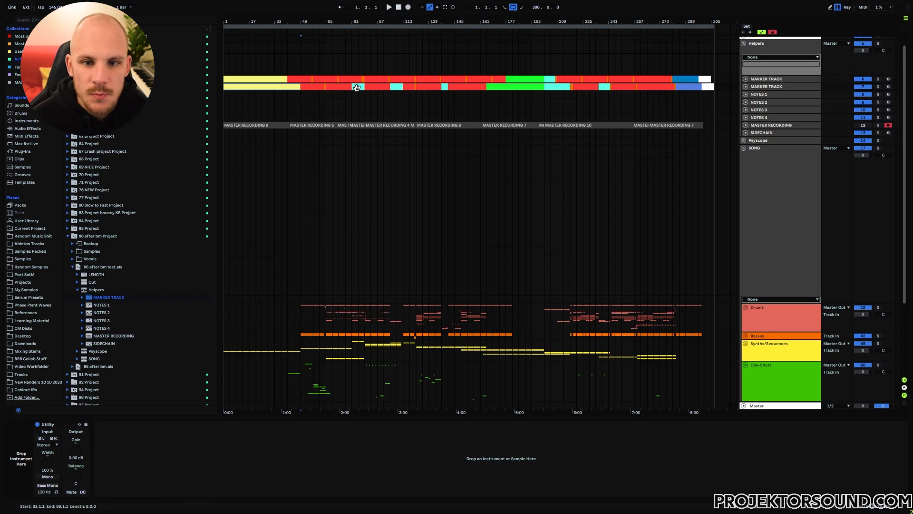
click(396, 86)
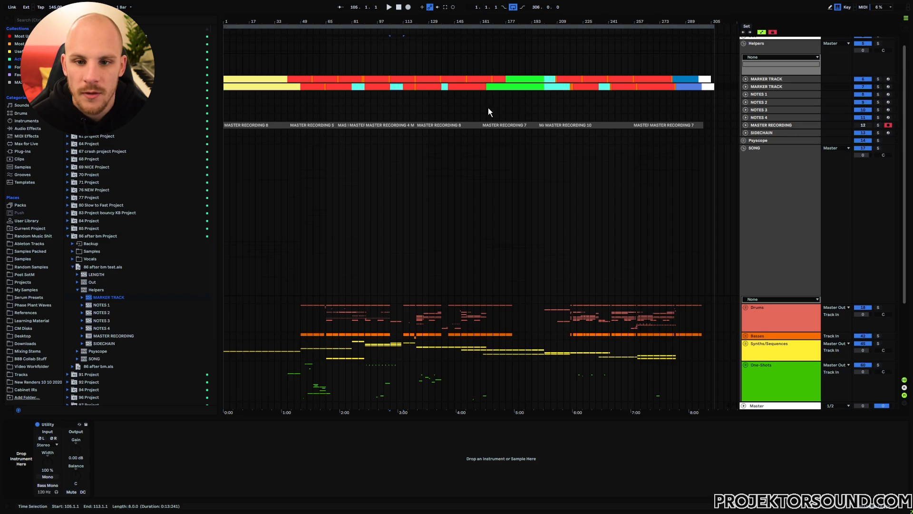
Step: Insert a new MIDI track below the upper MARKER TRACK and create an empty 8-bar clip at its start
click(766, 78)
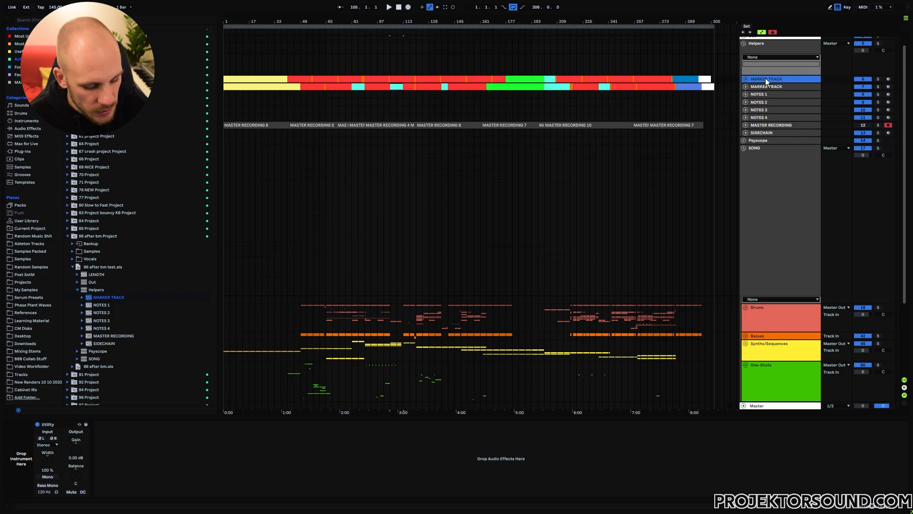
key(ctrl+shift+t)
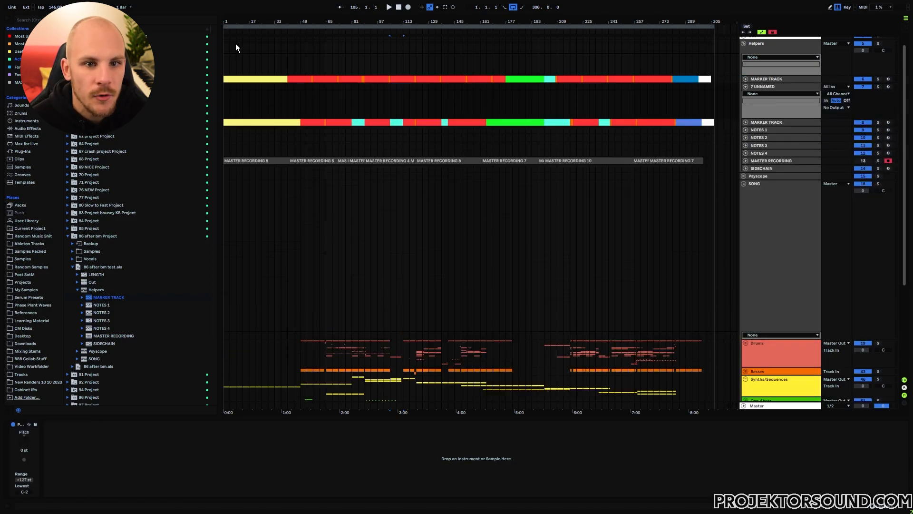
mouse_move(236, 22)
mouse_down()
mouse_move(273, 84)
mouse_move(185, 84)
mouse_up()
key(ctrl+shift+m)
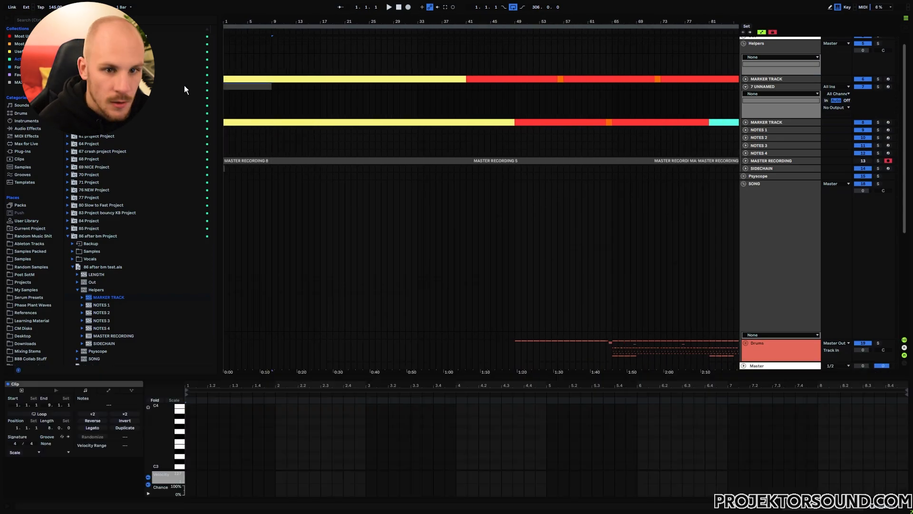
Step: Build a row of alternating grey and white 8-bar clips up to bar 305 by colouring a duplicate white and repeating the pair
right_click(284, 90)
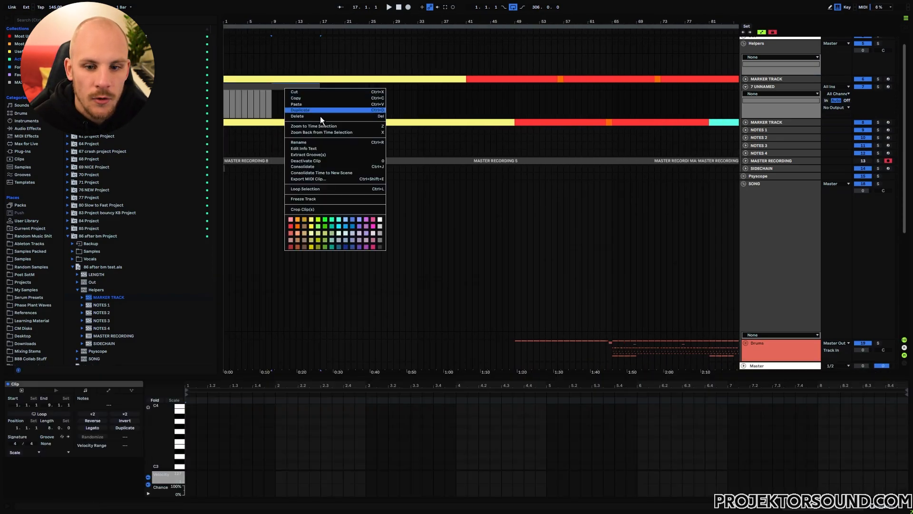
click(378, 231)
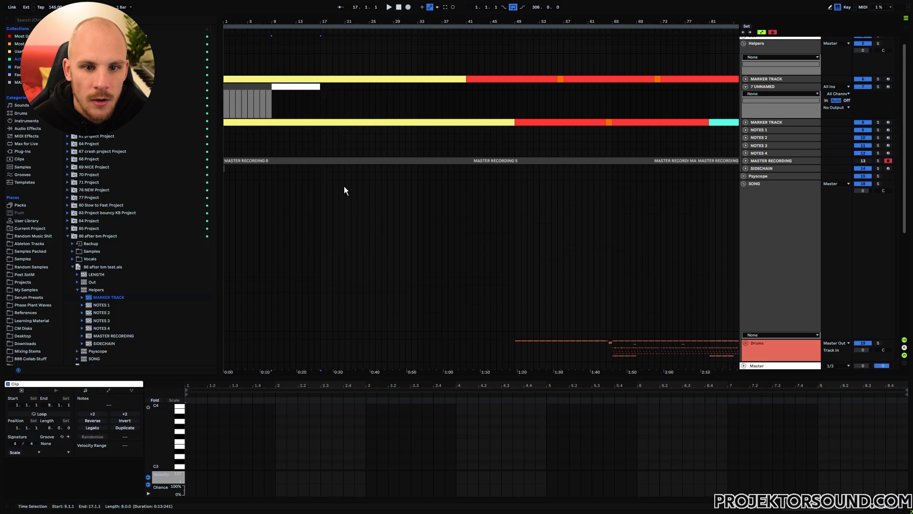
click(286, 84)
key(ctrl+d)
key(ctrl+d)
key(ctrl+d)
key(ctrl+d)
key(ctrl+d)
key(ctrl+d)
key(ctrl+d)
key(ctrl+d)
key(ctrl+d)
key(ctrl+d)
key(ctrl+d)
key(ctrl+d)
key(ctrl+d)
key(ctrl+d)
key(ctrl+d)
key(ctrl+d)
key(ctrl+d)
key(ctrl+d)
key(w)
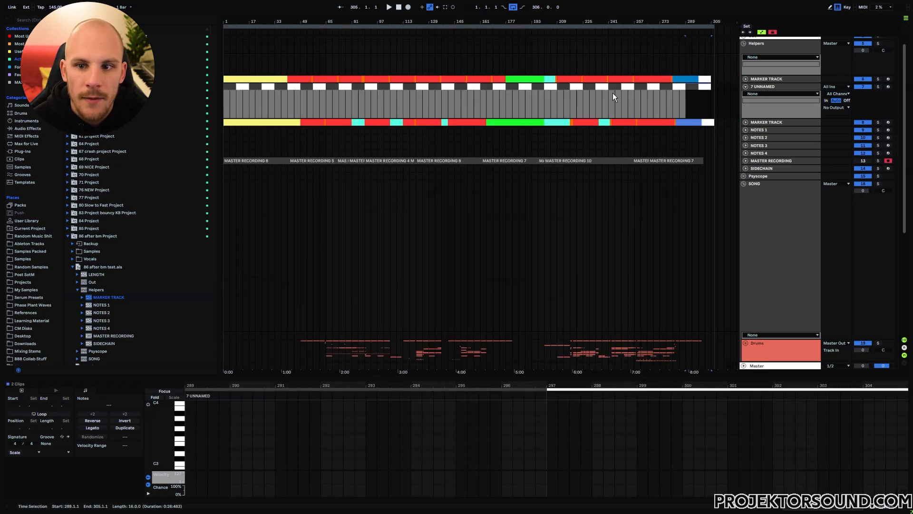
Step: Check the upper marker track's section changes and orange fills against the 8-bar clips, from bar 41 up to the green break
click(595, 102)
drag(270, 66, 678, 81)
click(295, 102)
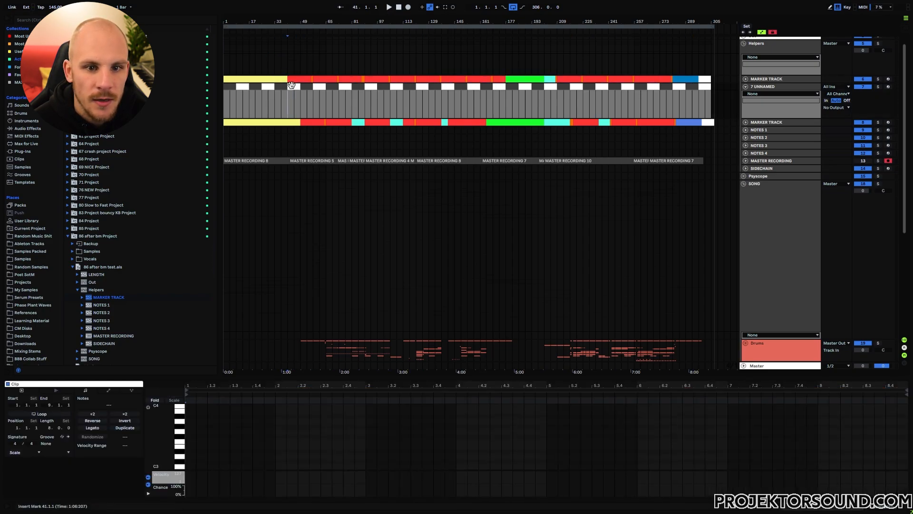
click(310, 110)
key(plus)
key(plus)
key(plus)
key(plus)
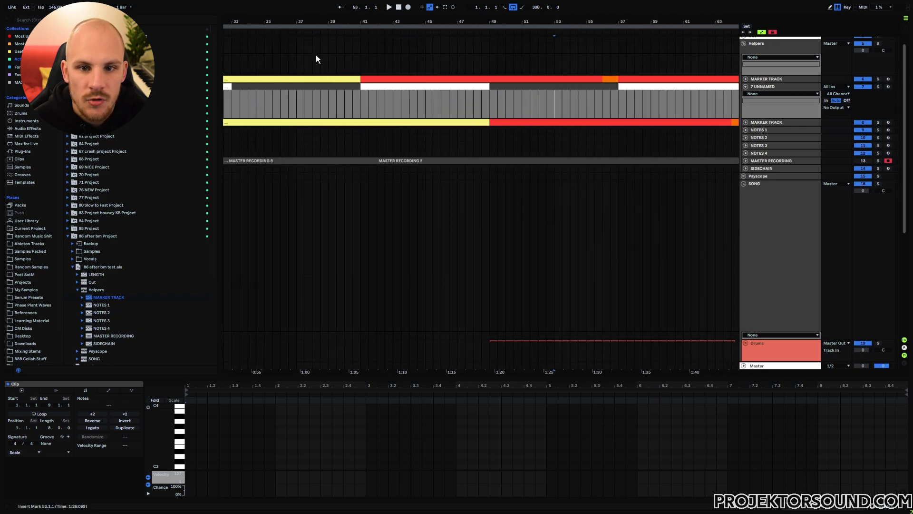
click(361, 98)
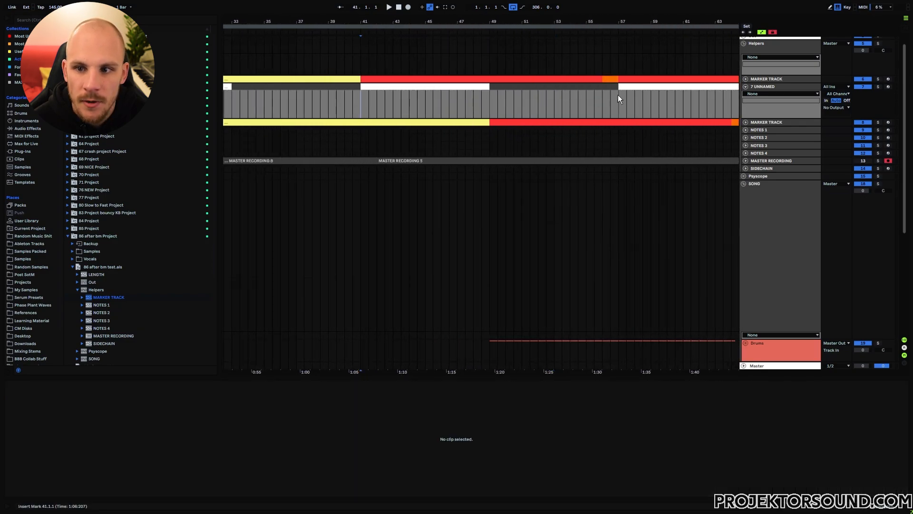
click(607, 79)
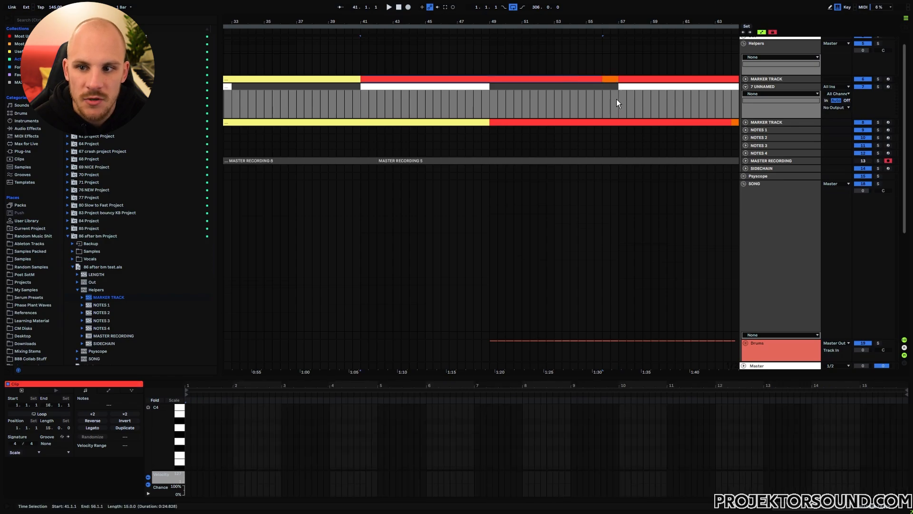
click(618, 99)
drag(630, 24, 261, 38)
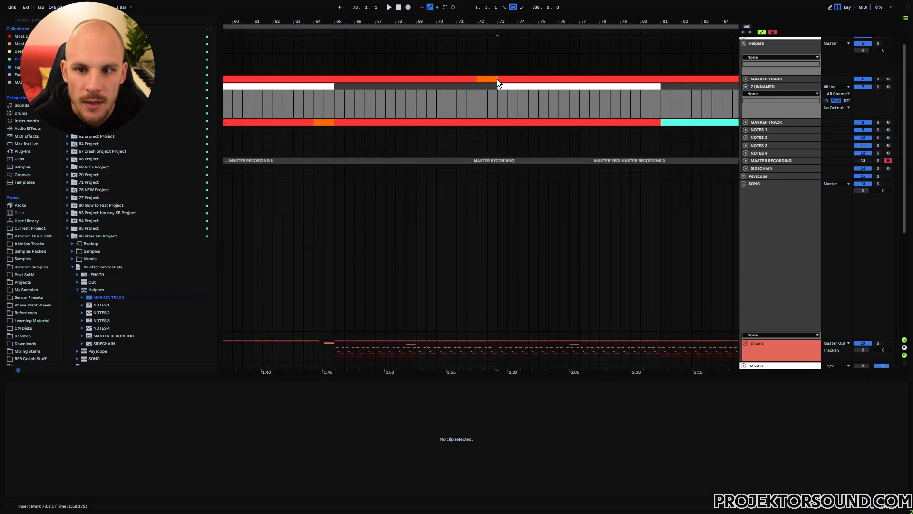
scroll(581, 106, right, 10)
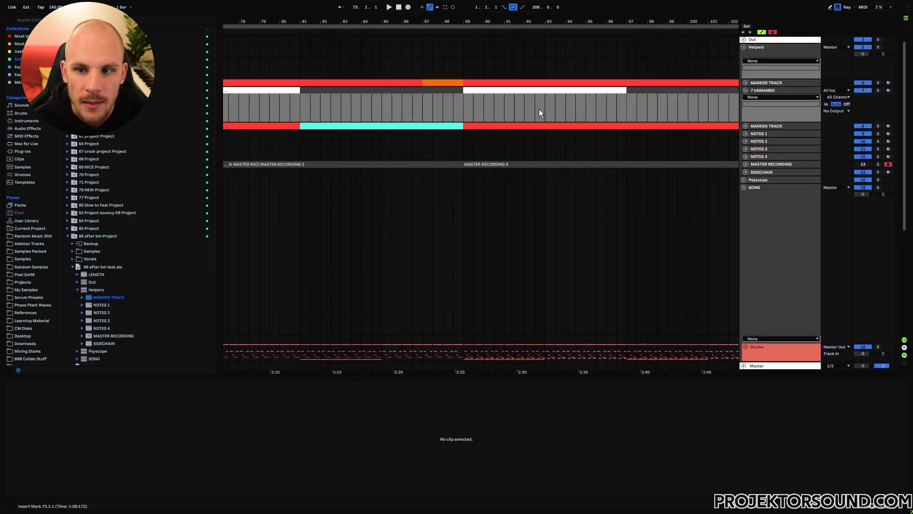
scroll(539, 113, right, 15)
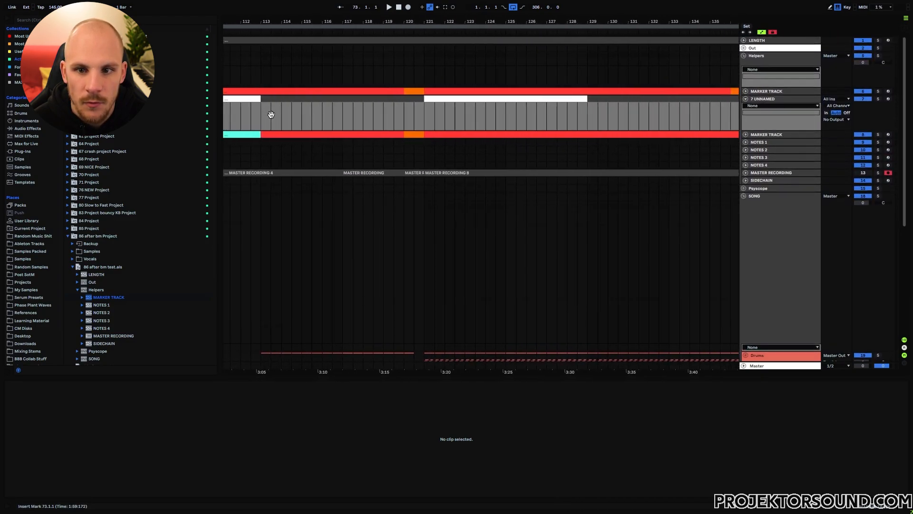
scroll(583, 116, right, 10)
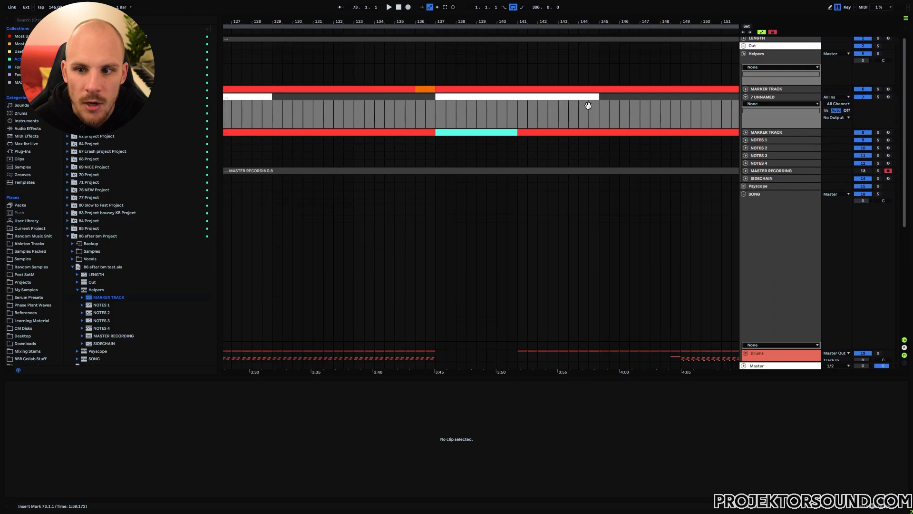
scroll(589, 105, right, 20)
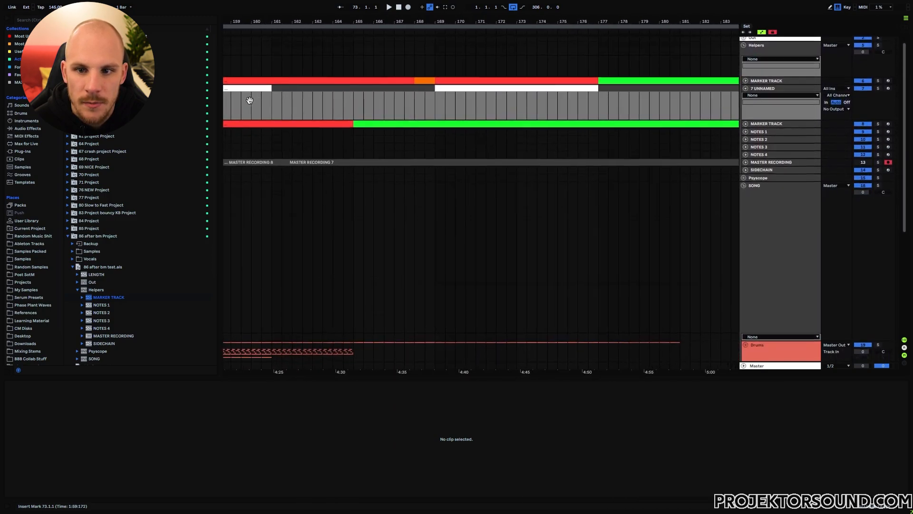
scroll(605, 95, down, 5)
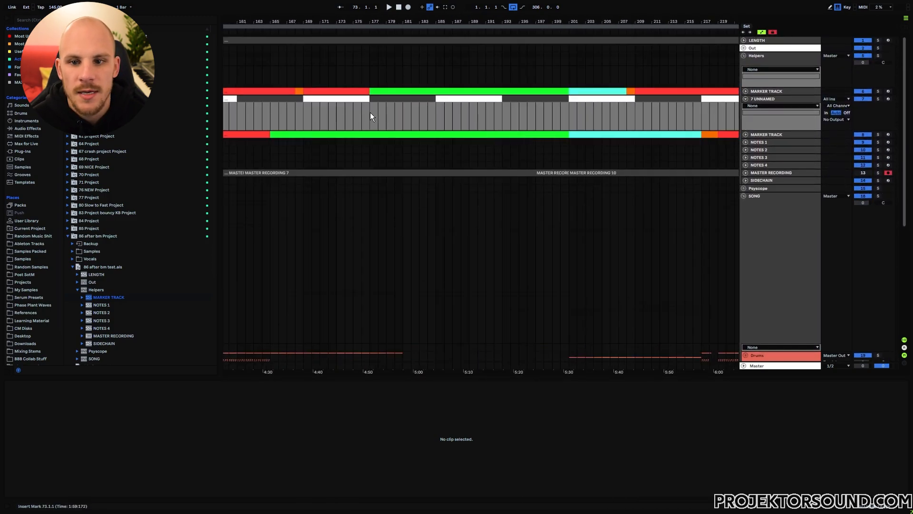
Step: Examine the green break at bars 177 to 201 and the cyan and orange sections up to bar 209 against the 8-bar clips
drag(370, 115, 570, 116)
click(386, 114)
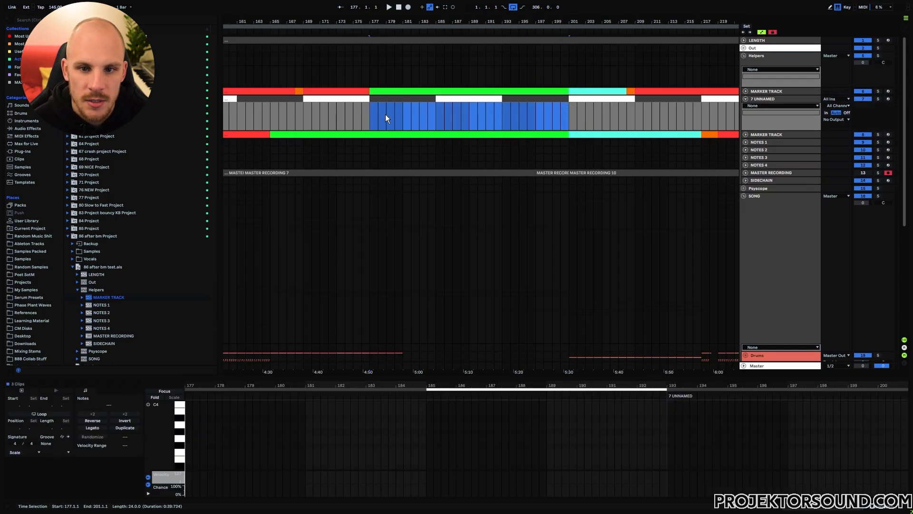
click(531, 96)
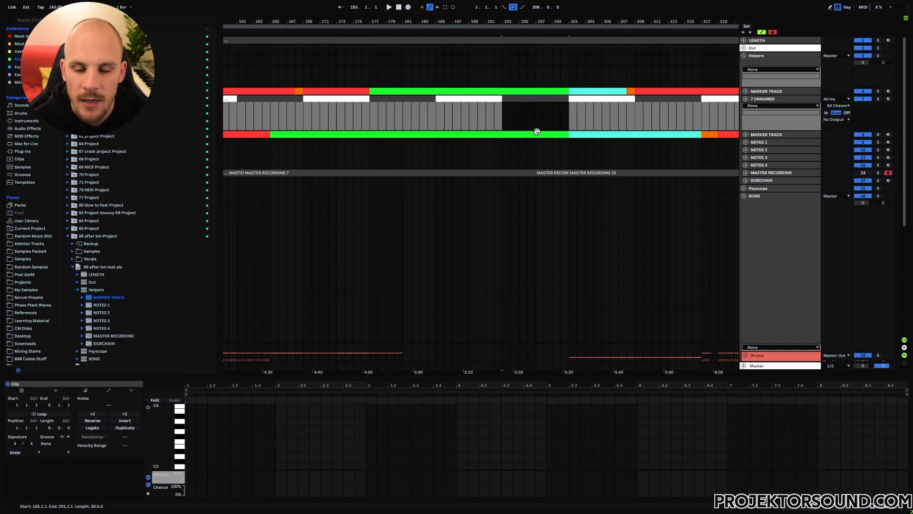
click(564, 91)
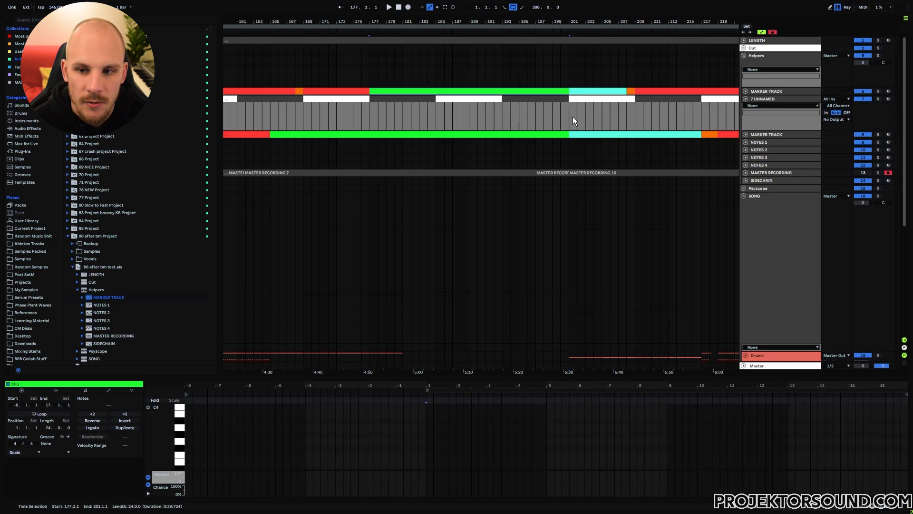
scroll(573, 116, right, 5)
click(368, 91)
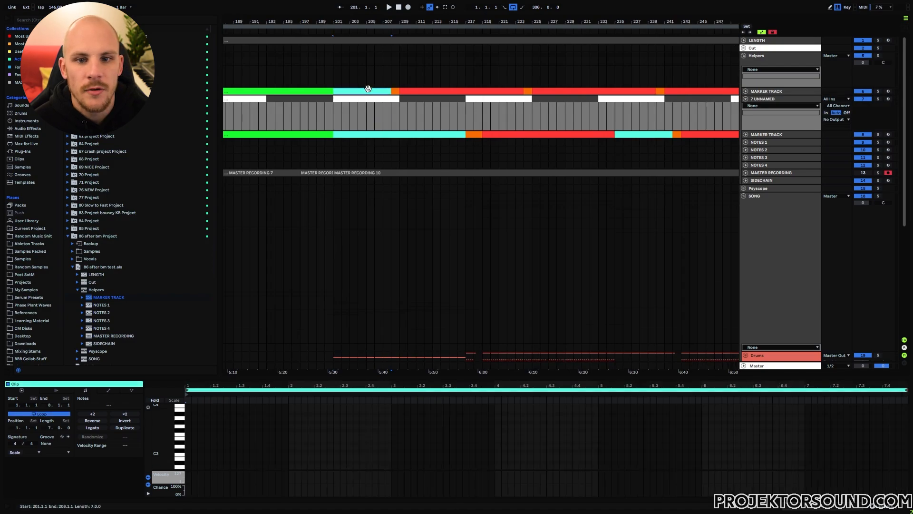
click(395, 91)
drag(399, 113, 344, 107)
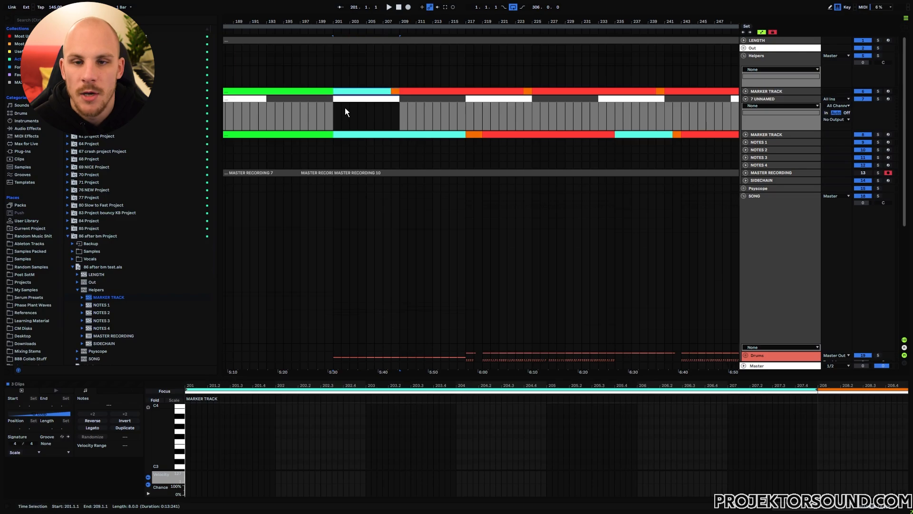
Step: Check the upper marker track's remaining red, blue and white sections against the 8-bar clips through to the song's end
scroll(387, 110, right, 4)
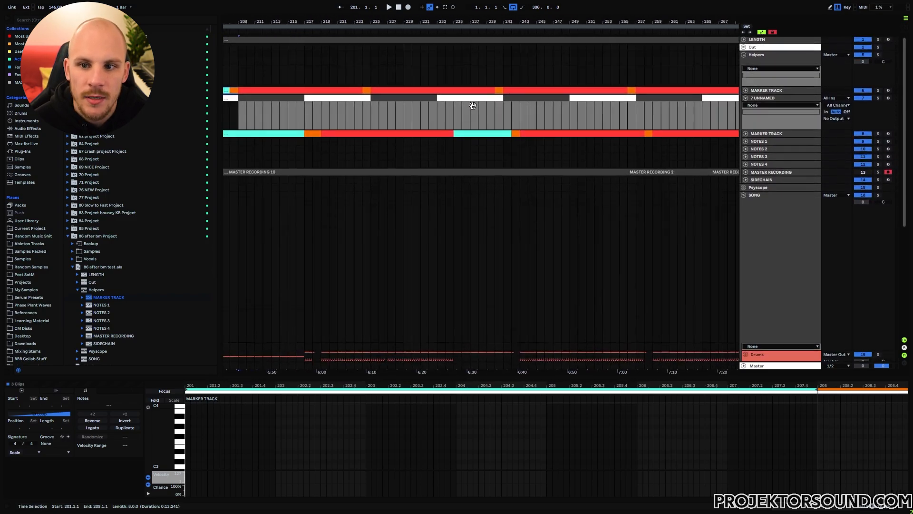
drag(472, 105, 324, 110)
drag(526, 118, 363, 115)
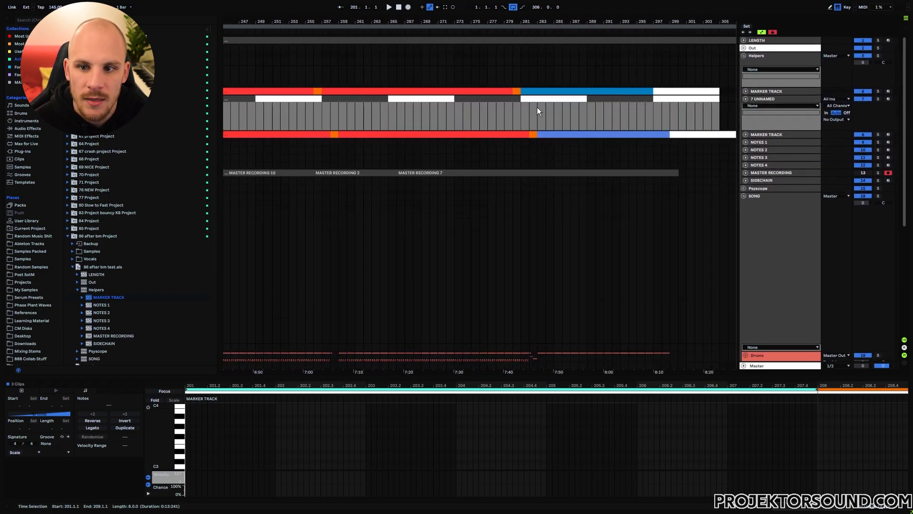
drag(538, 107, 575, 104)
Step: Check the lower marker track's section changes against the 8-bar clips, from bar 49 up to the sections around bars 217 to 239
click(403, 111)
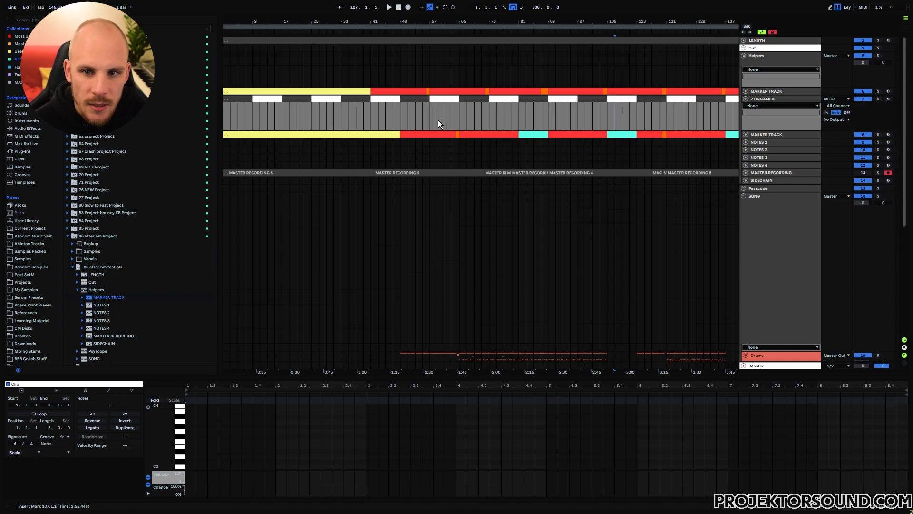
click(459, 110)
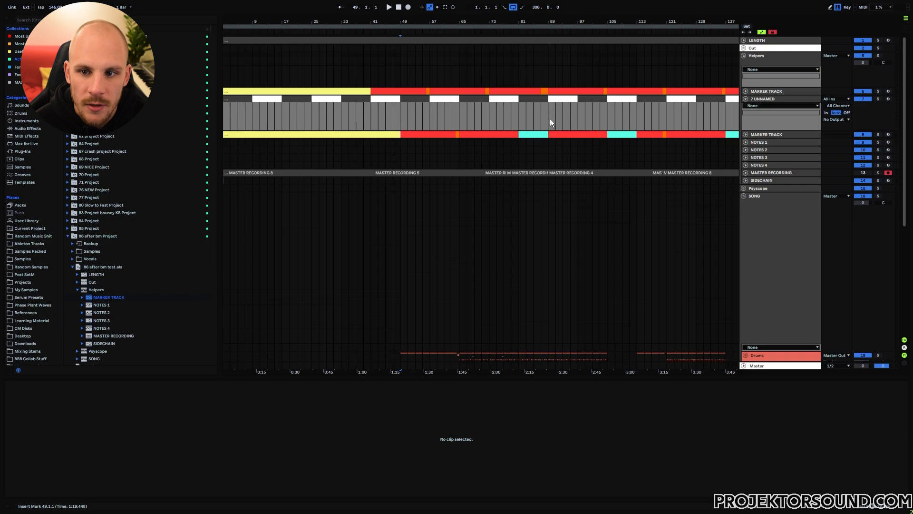
scroll(550, 123, right, 15)
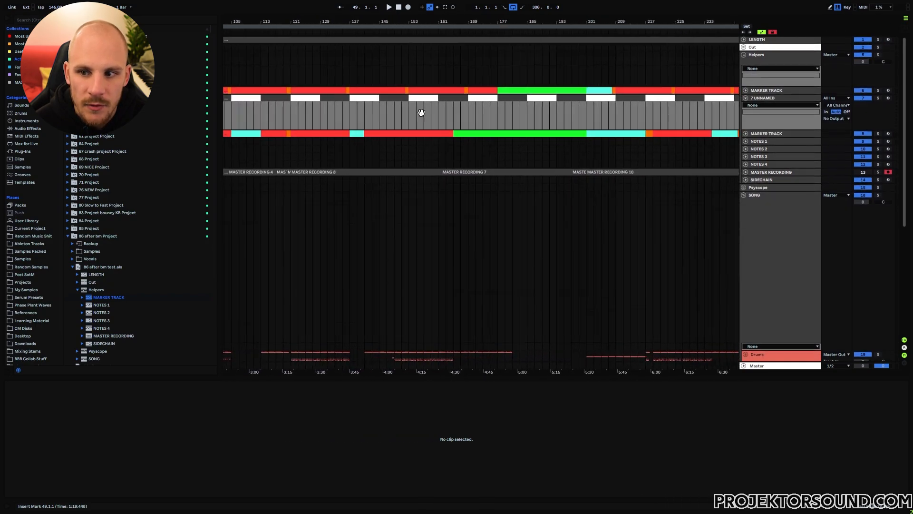
scroll(421, 112, right, 1)
scroll(578, 114, right, 6)
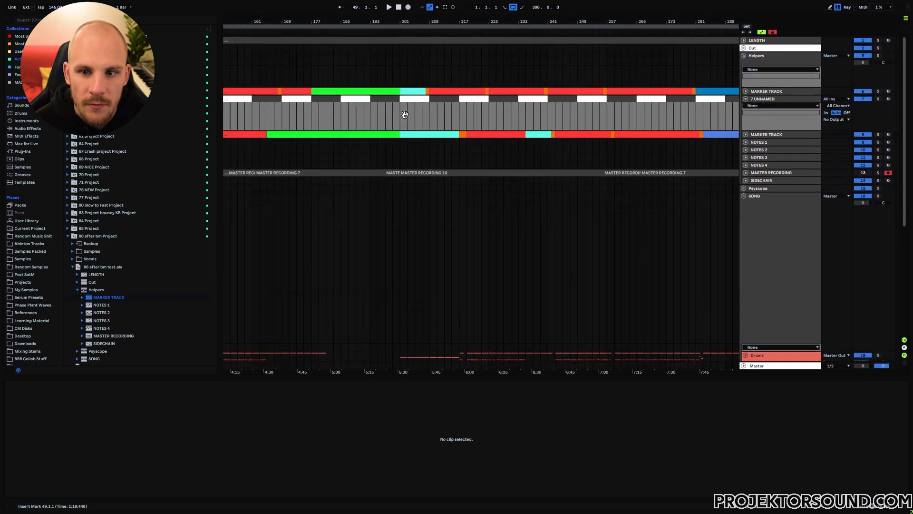
drag(441, 107, 507, 107)
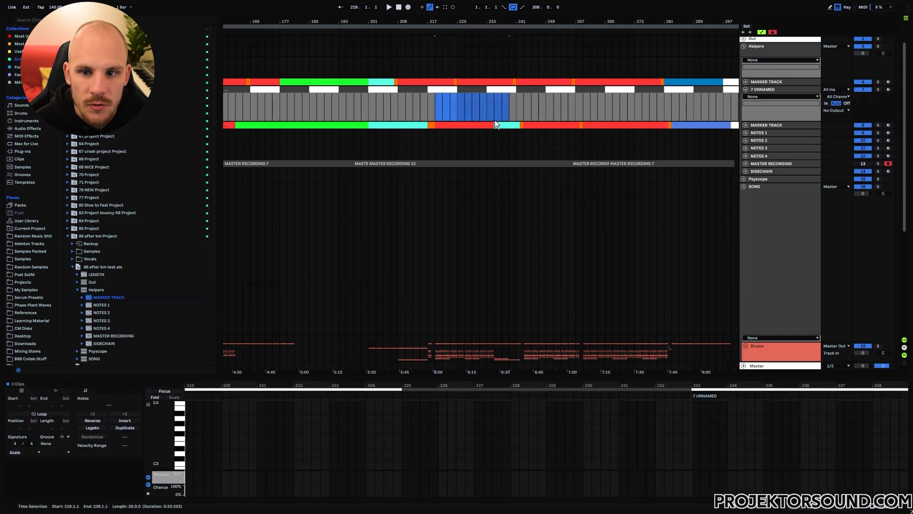
scroll(499, 110, right, 2)
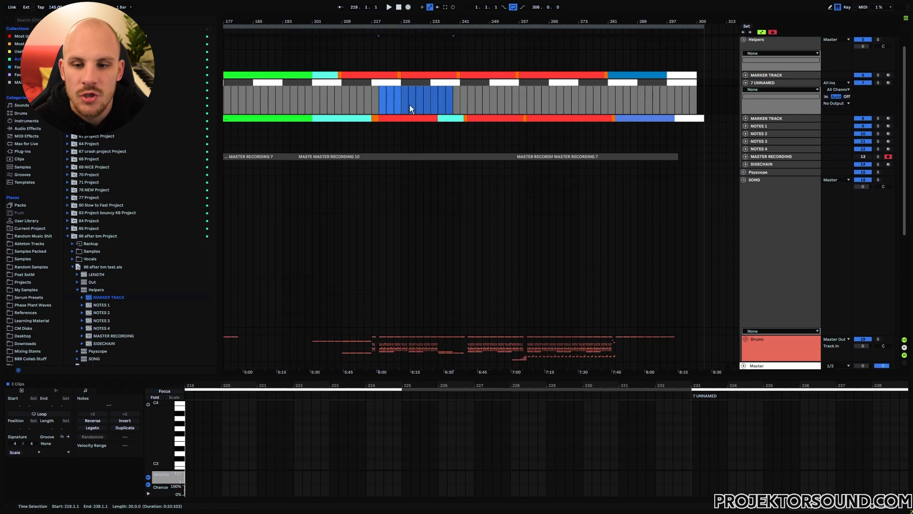
click(431, 96)
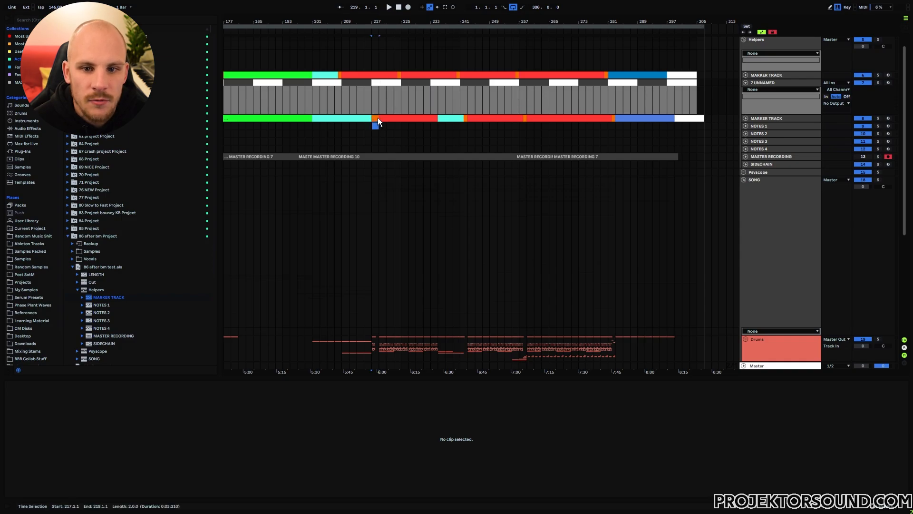
Step: Shift all 8-bar clips from bar 217 onward two bars later, so that they start at bar 219
click(375, 94)
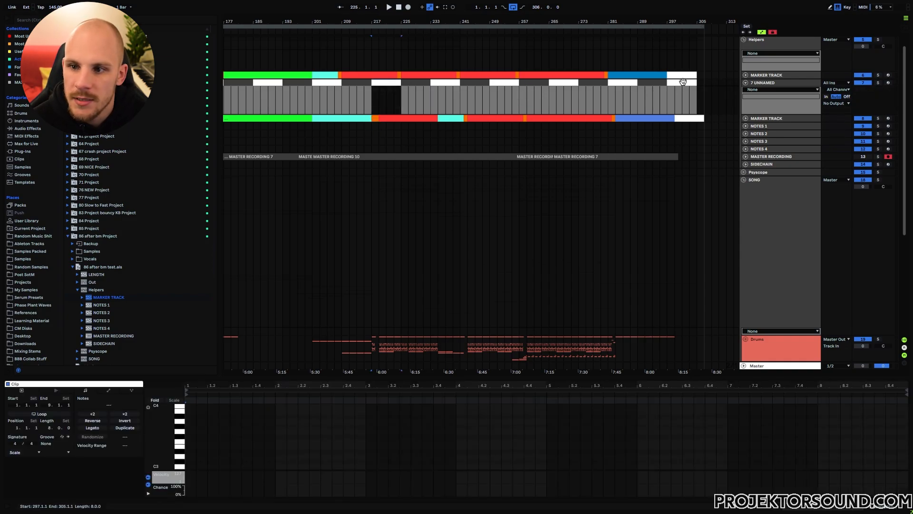
shift+click(678, 90)
drag(382, 84, 707, 104)
click(385, 100)
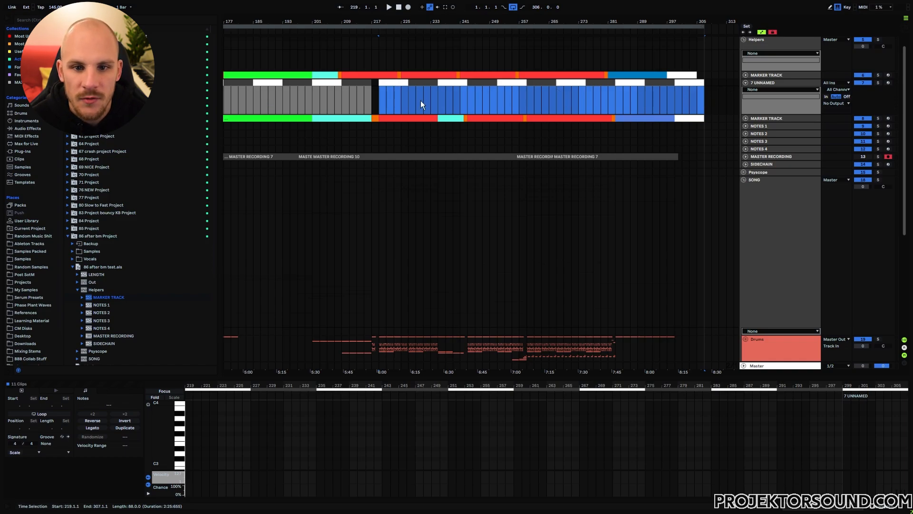
Step: Move the shifted 8-bar clips back two bars to close the gap at bar 217
click(378, 103)
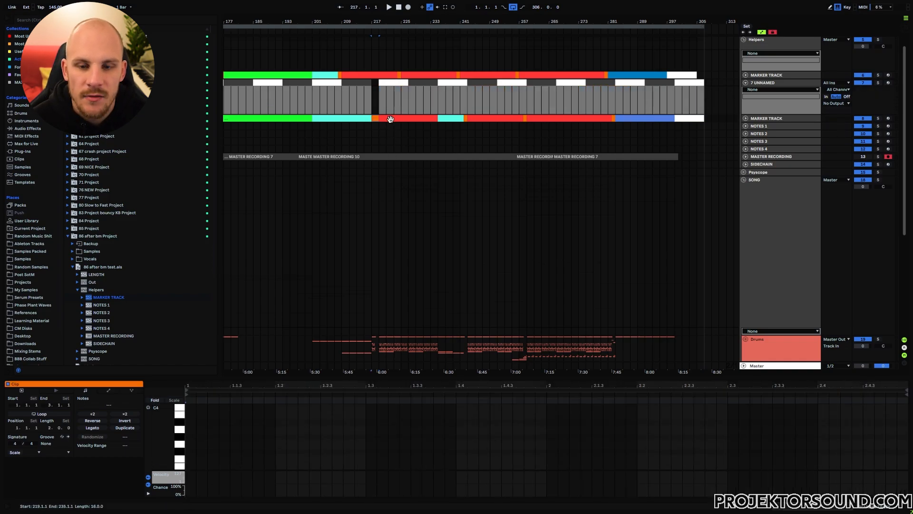
click(398, 84)
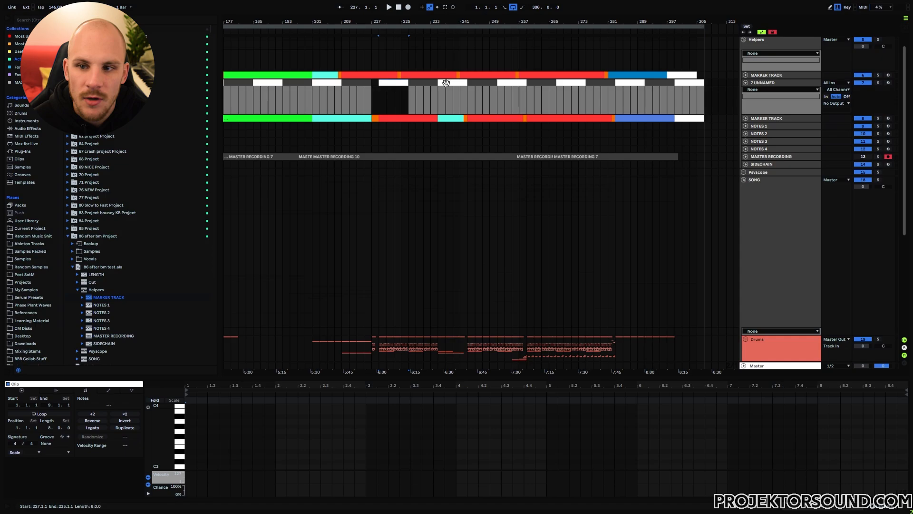
shift+click(694, 83)
drag(401, 83, 393, 84)
click(385, 100)
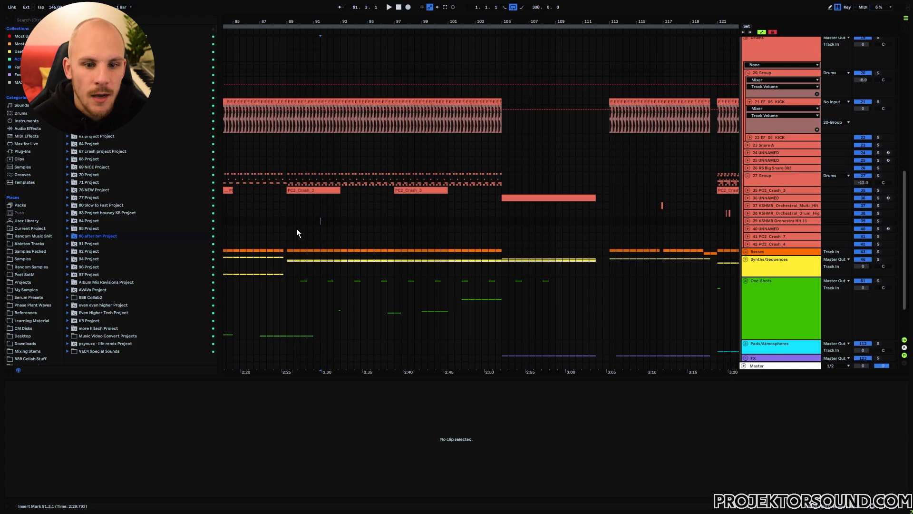
Step: Audition the song from bar 89, first with all tracks and again with only the Synths/Sequences group soloed
click(286, 183)
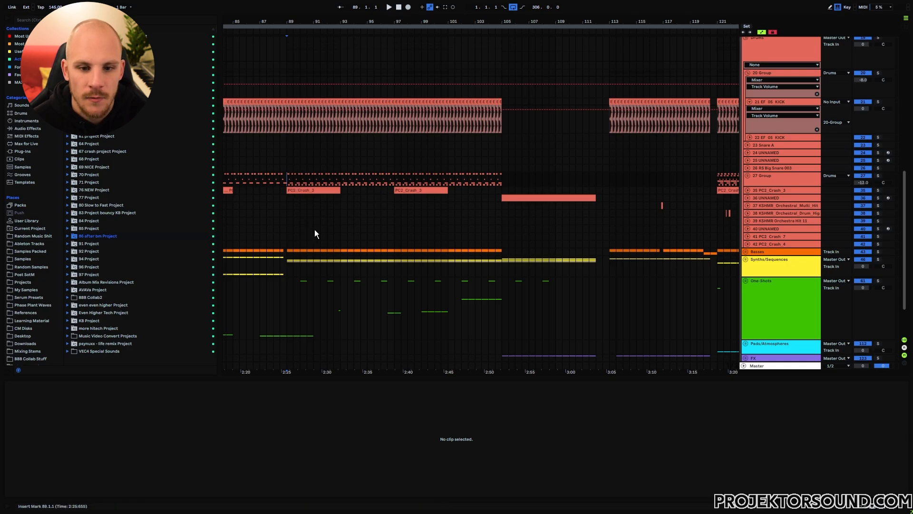
key(space)
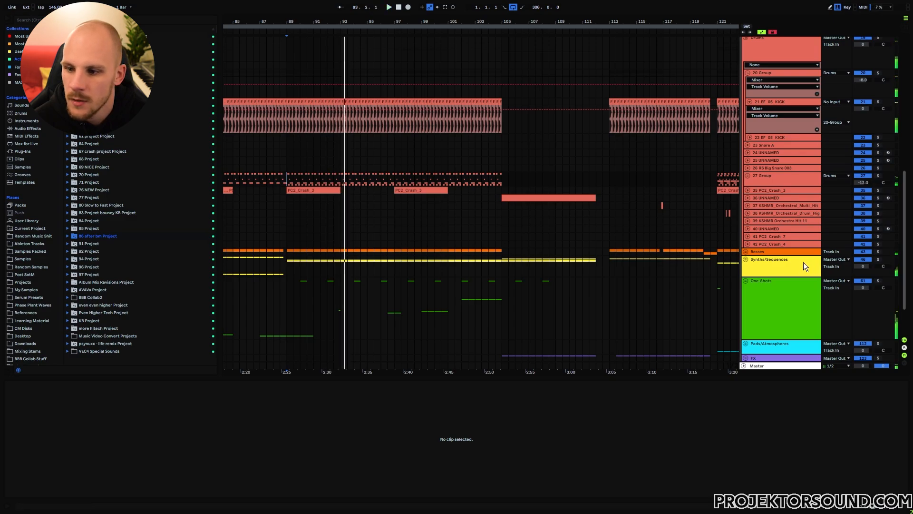
click(878, 259)
click(294, 269)
key(space)
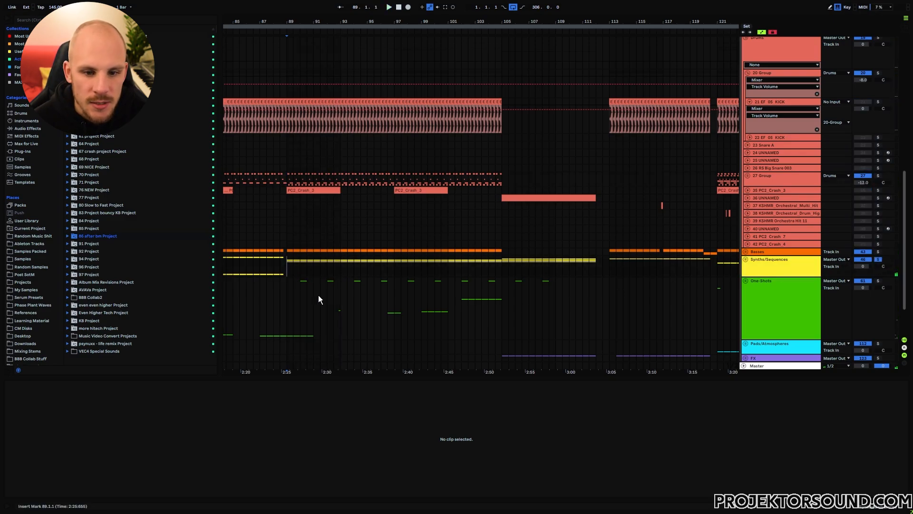
key(space)
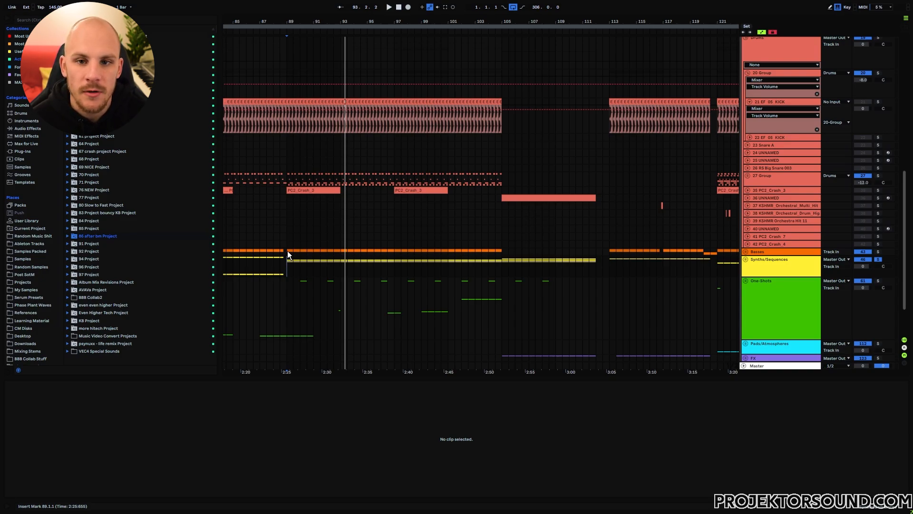
Step: Examine the synth clips at bars 105 to 112 and their neighbours on both sides, and play the section leading into them
drag(501, 264, 554, 264)
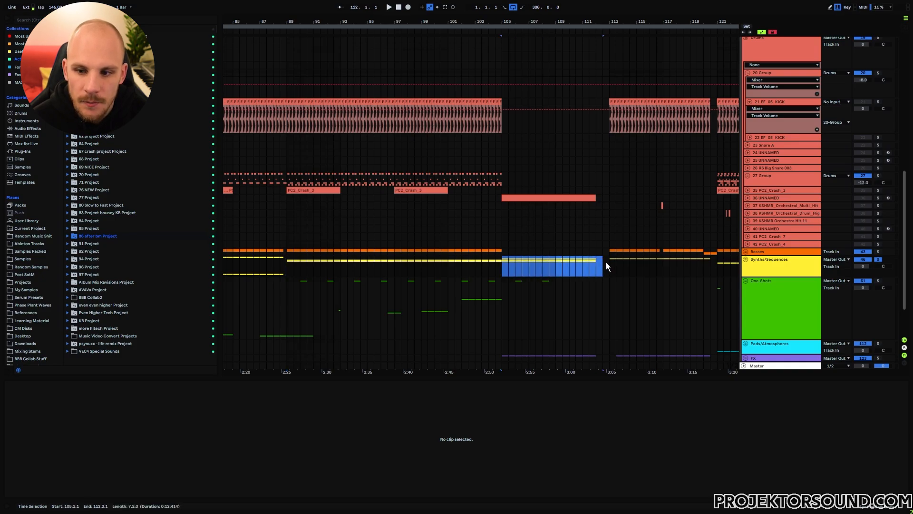
click(599, 270)
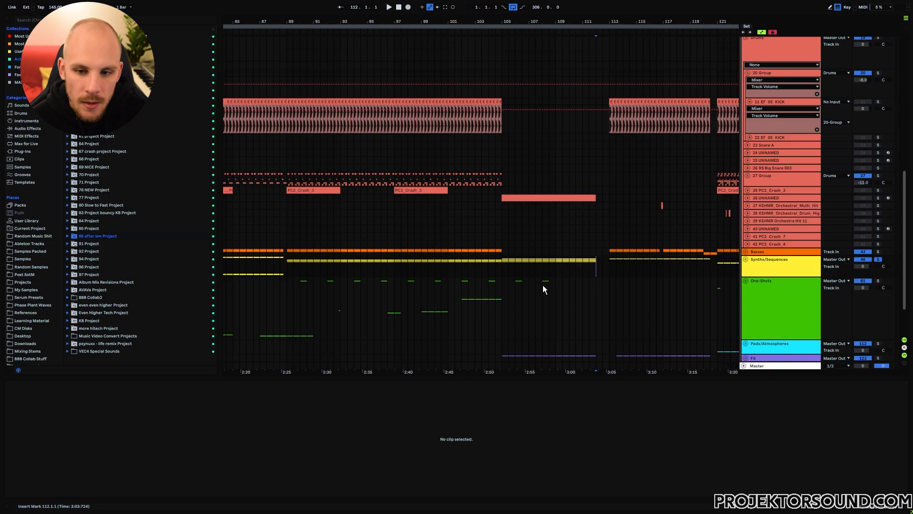
drag(467, 264, 600, 267)
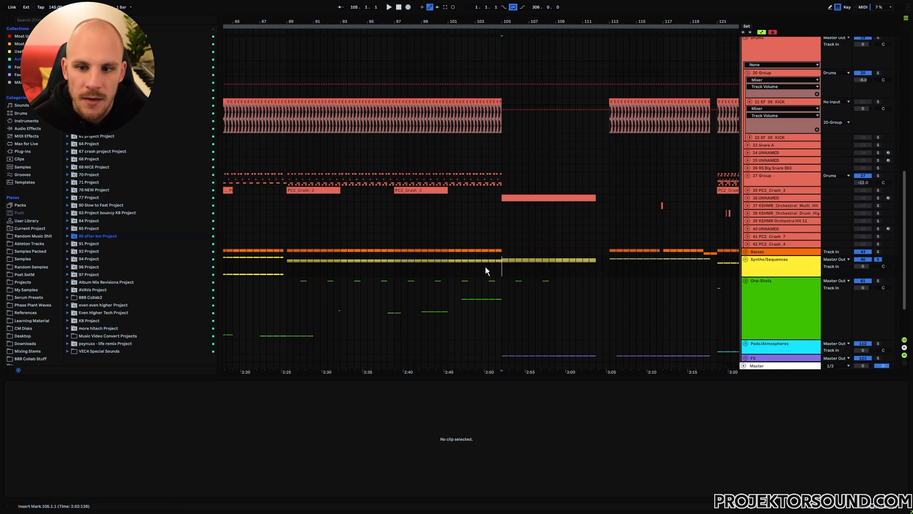
drag(467, 261, 496, 260)
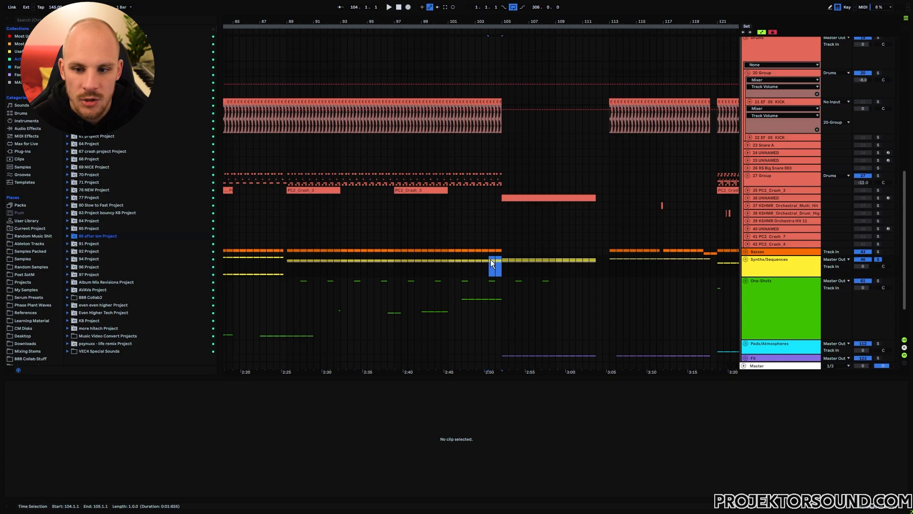
click(503, 265)
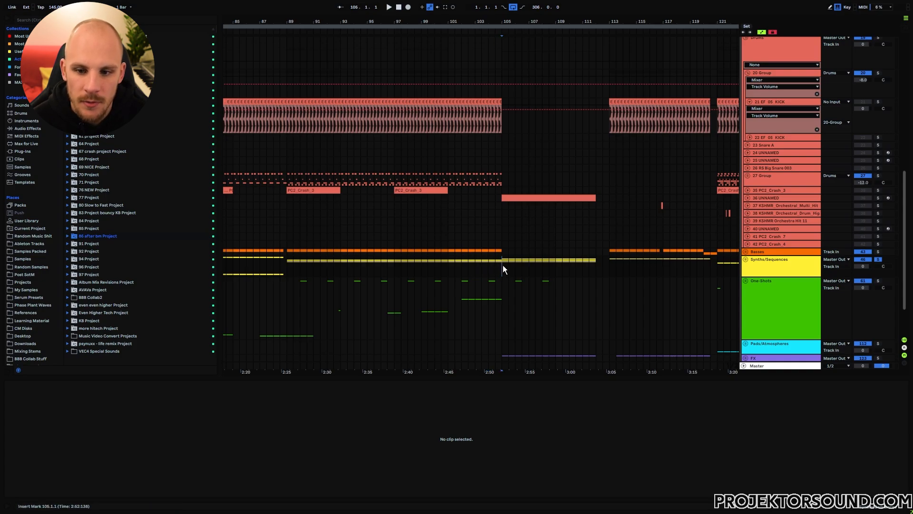
drag(503, 265, 515, 264)
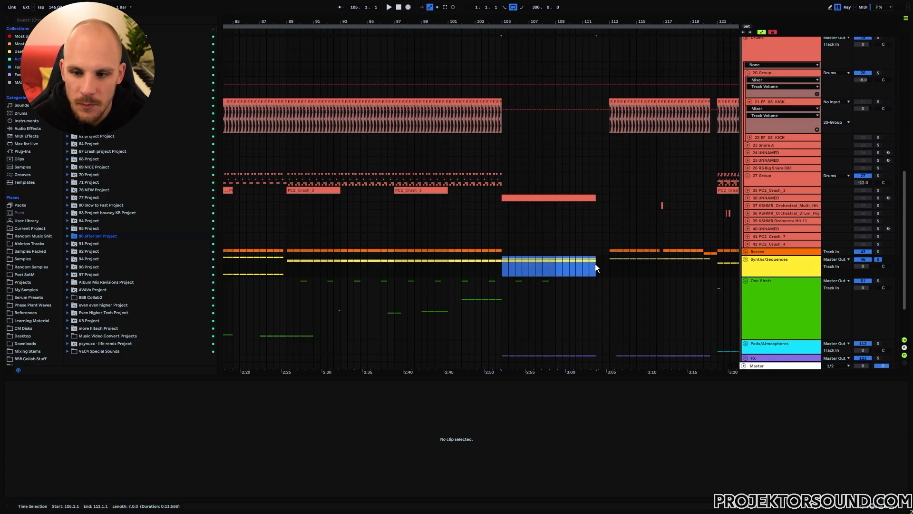
drag(596, 263, 618, 266)
click(650, 267)
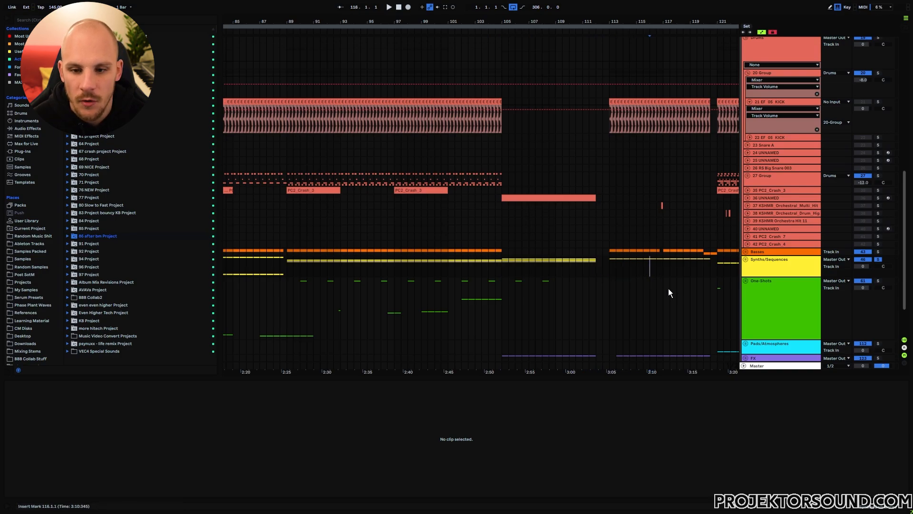
click(449, 259)
key(space)
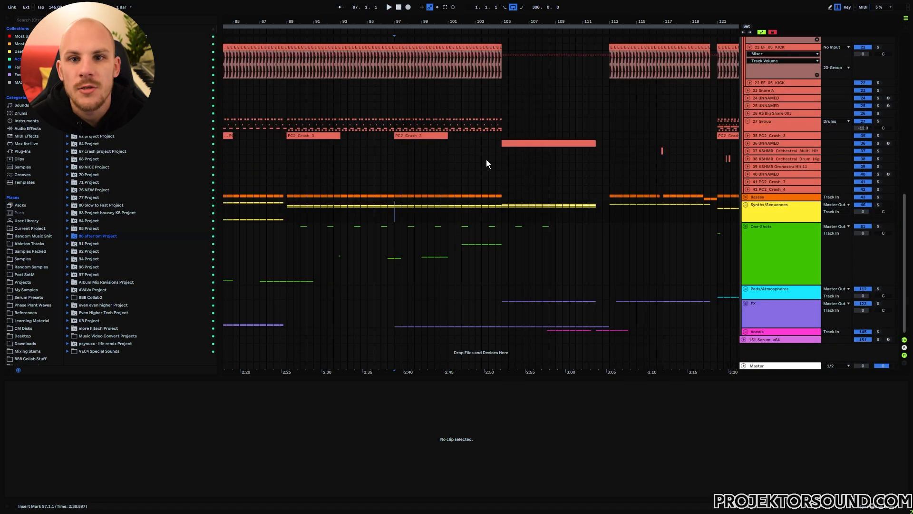
Step: Return to the full-song marker overview and inspect the cyan sections of the lower marker track, starting with the one at bar 81
drag(453, 22, 404, 23)
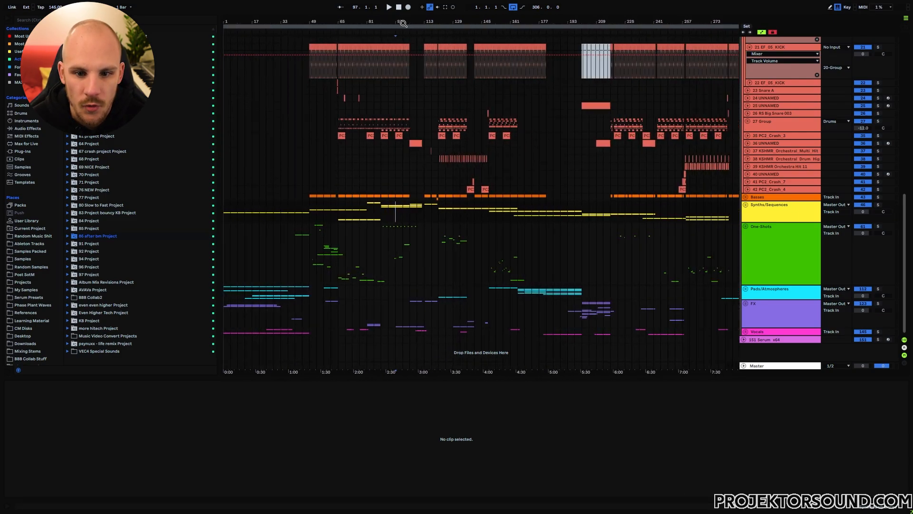
scroll(414, 183, up, 5)
scroll(423, 193, up, 8)
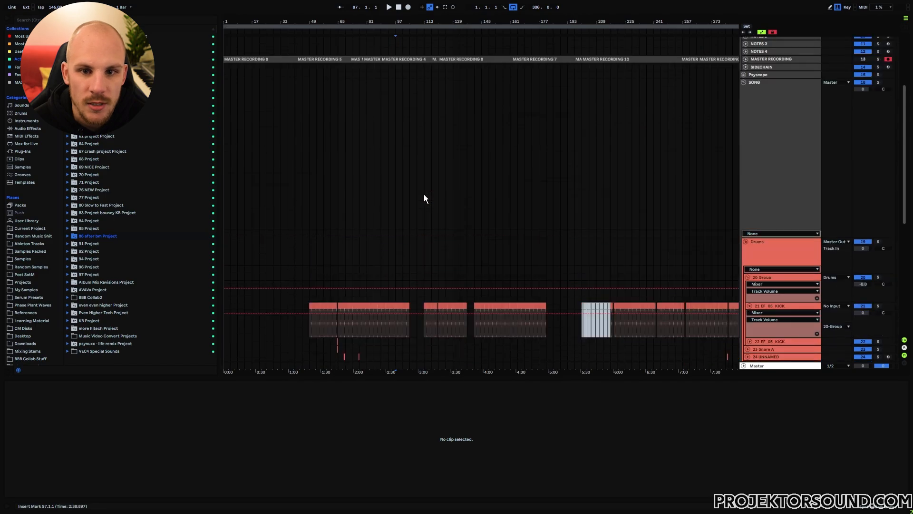
click(395, 161)
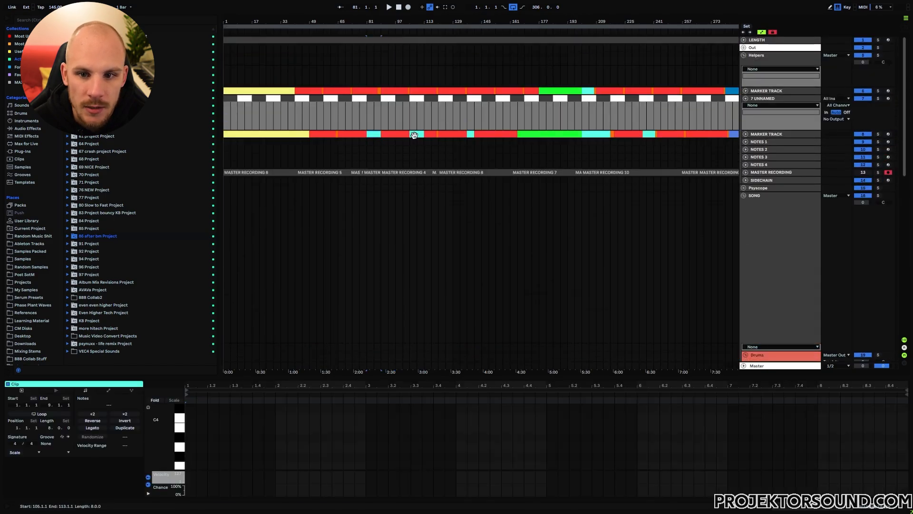
click(470, 134)
click(647, 134)
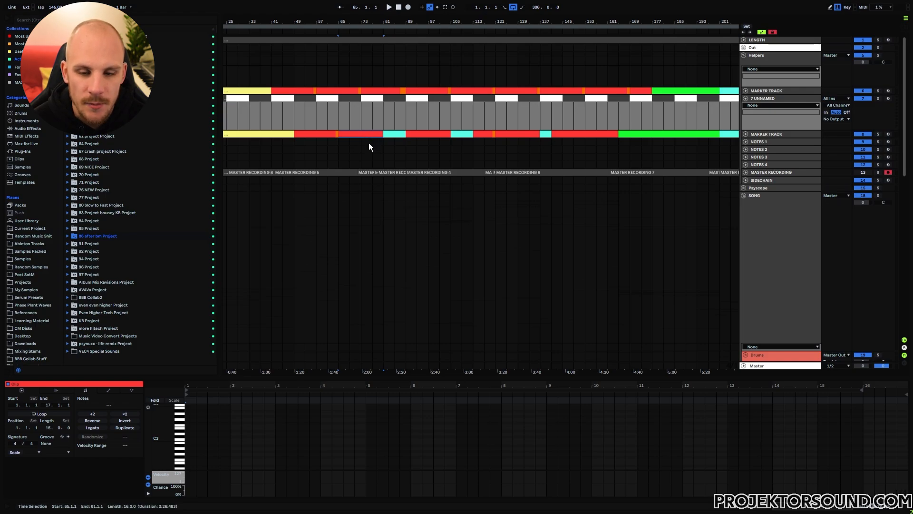
click(389, 136)
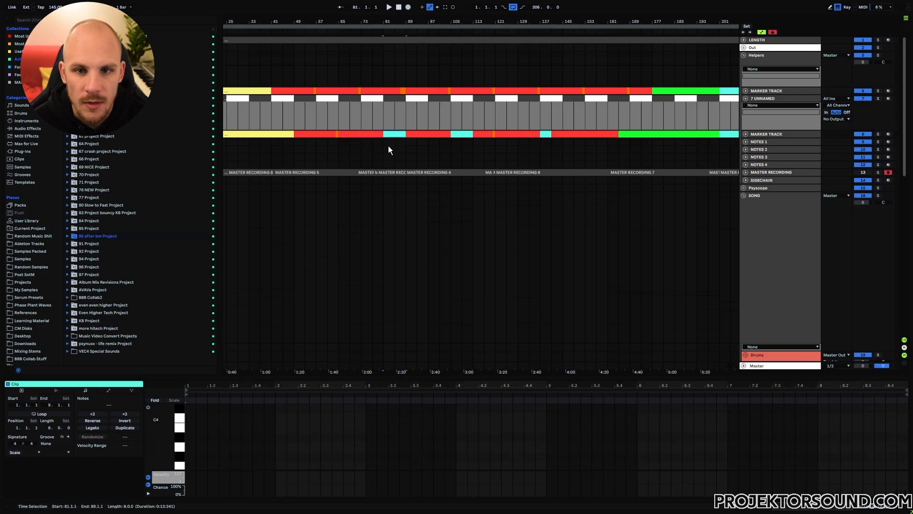
Step: Expand the Synths/Sequences group and unfold its EF_15_ONESHOT_140BPM_G track
key(space)
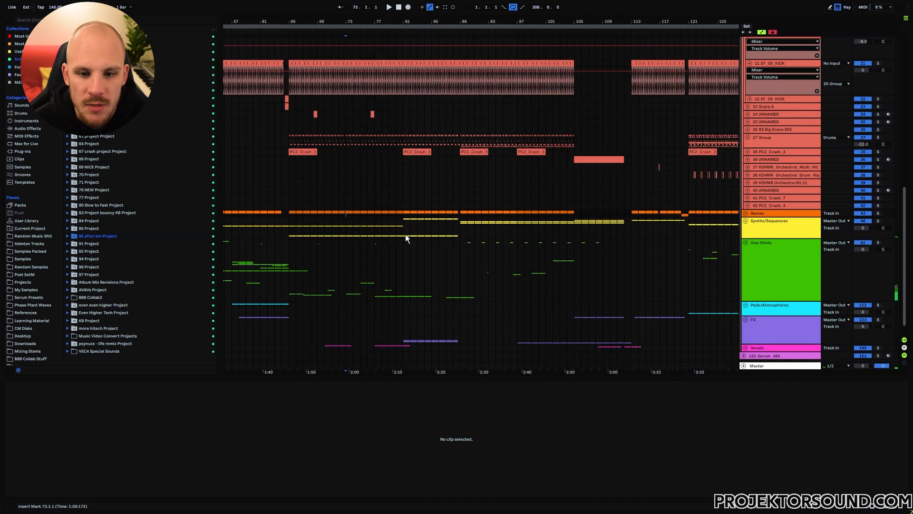
click(746, 222)
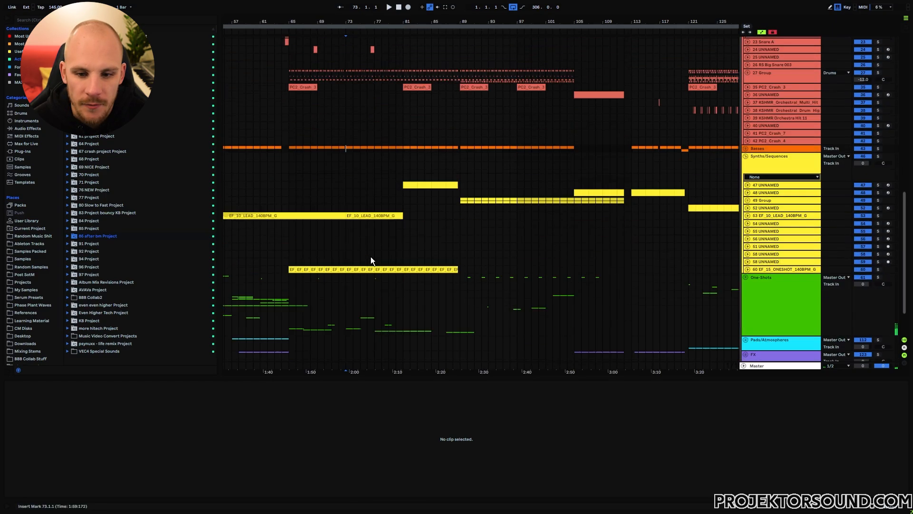
click(746, 270)
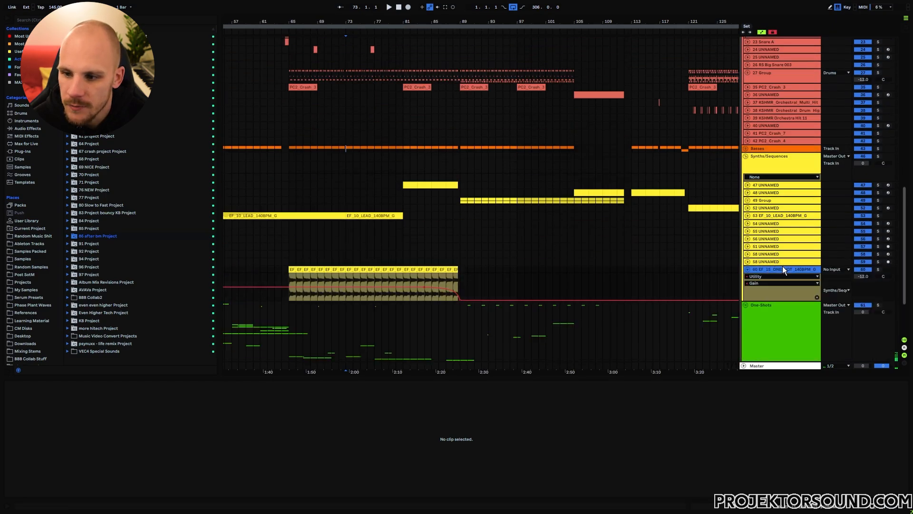
Step: Audition the EF_15_ONESHOT_140BPM_G track in solo from bar 76 and select its clips at bars 81 to 89
click(878, 270)
click(368, 275)
key(space)
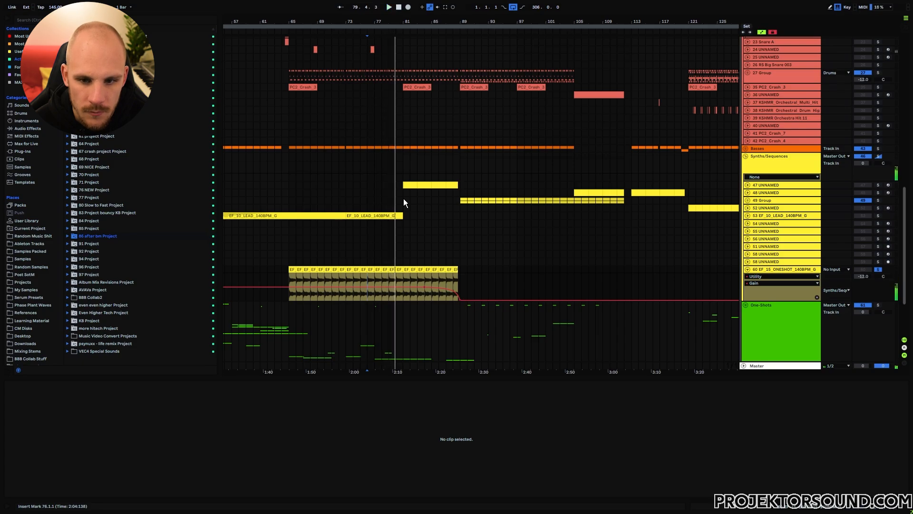
key(space)
drag(404, 278, 461, 278)
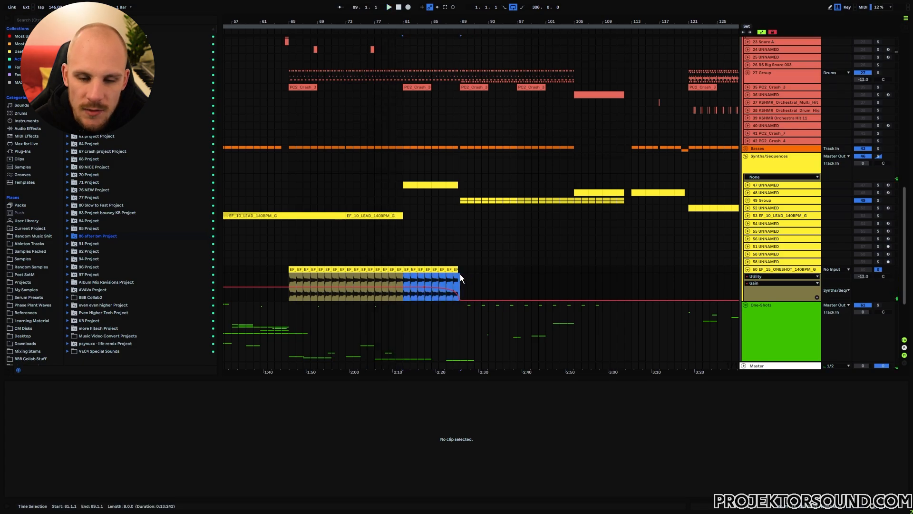
scroll(420, 198, up, 3)
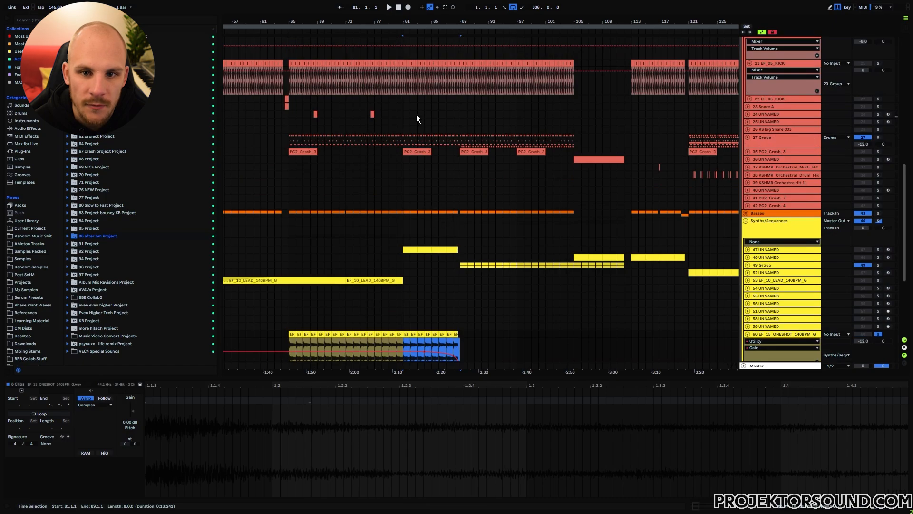
Step: Mark bars 81 to 89 on the drum group, the Basses group and the EF_15_ONESHOT_140BPM_G track to compare the section's layers
drag(403, 136, 459, 142)
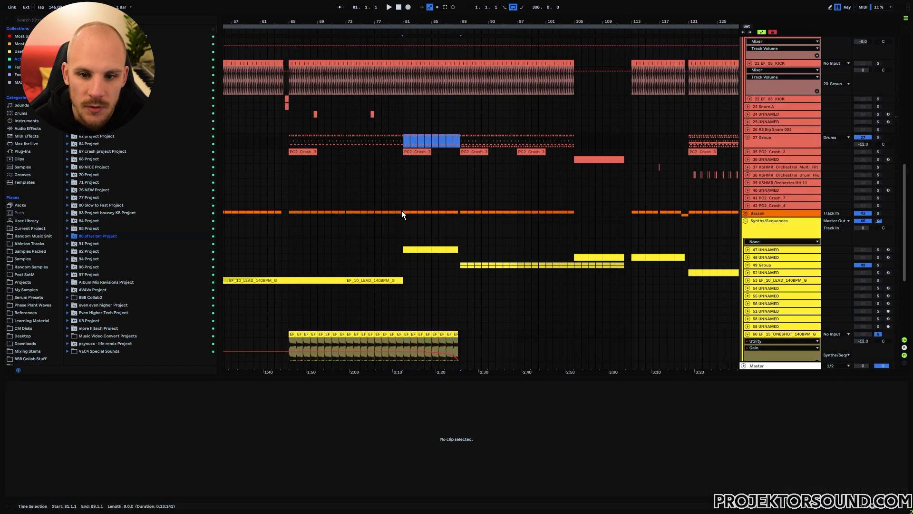
drag(403, 213, 452, 215)
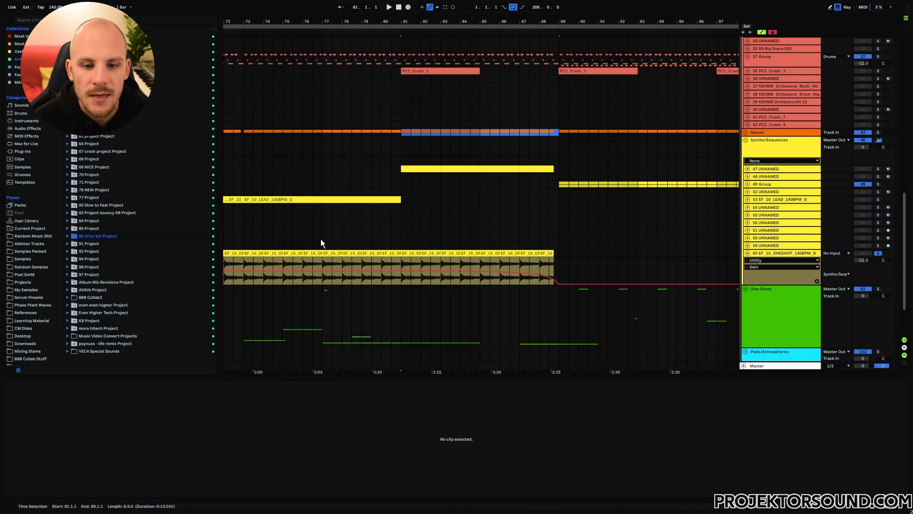
drag(322, 241, 482, 249)
click(397, 231)
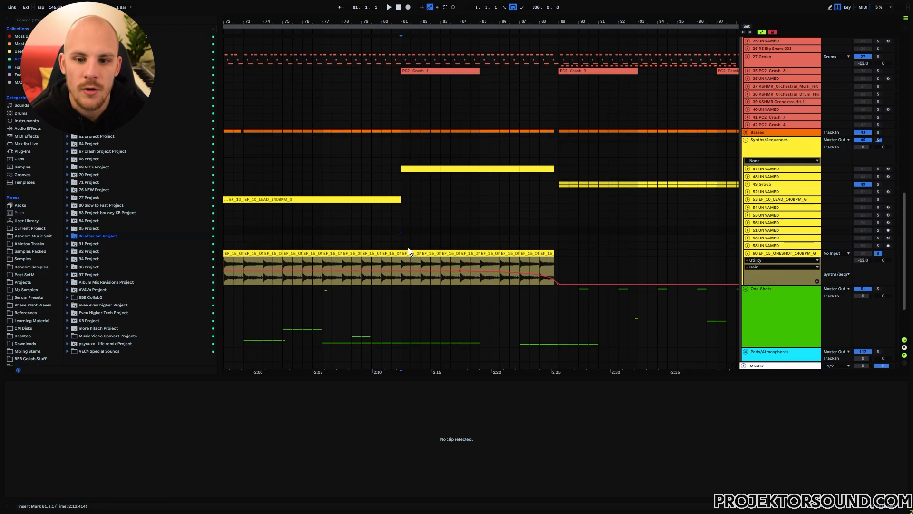
drag(403, 245, 558, 250)
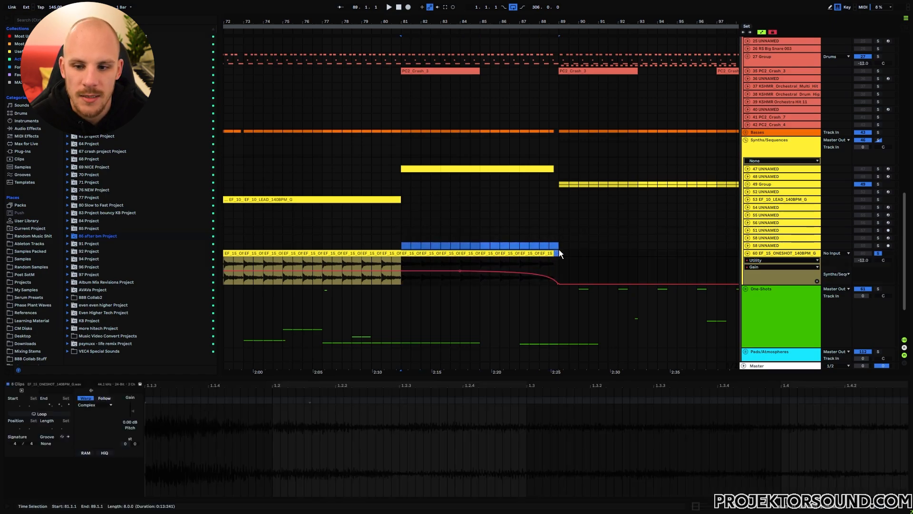
click(558, 250)
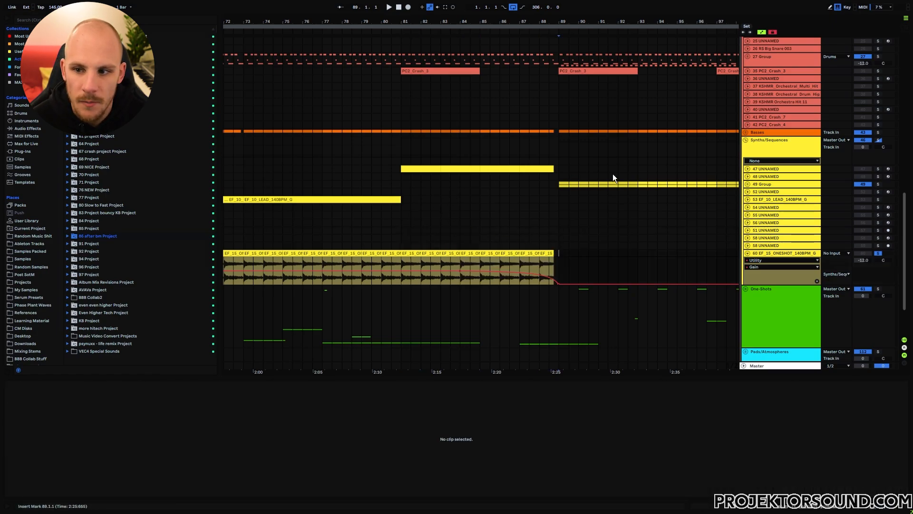
Step: Unfold synth track 47, audition it in solo from bar 81 to bar 89, and fold it again
click(749, 169)
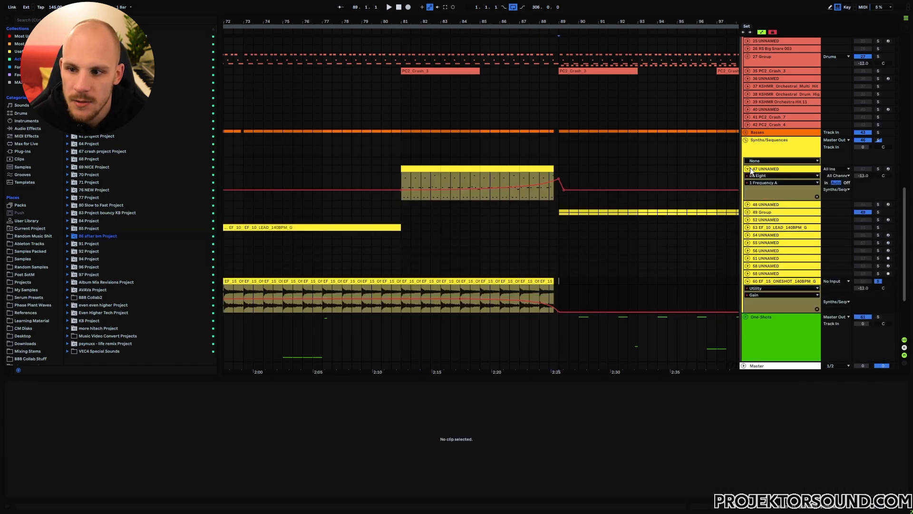
click(877, 169)
click(401, 176)
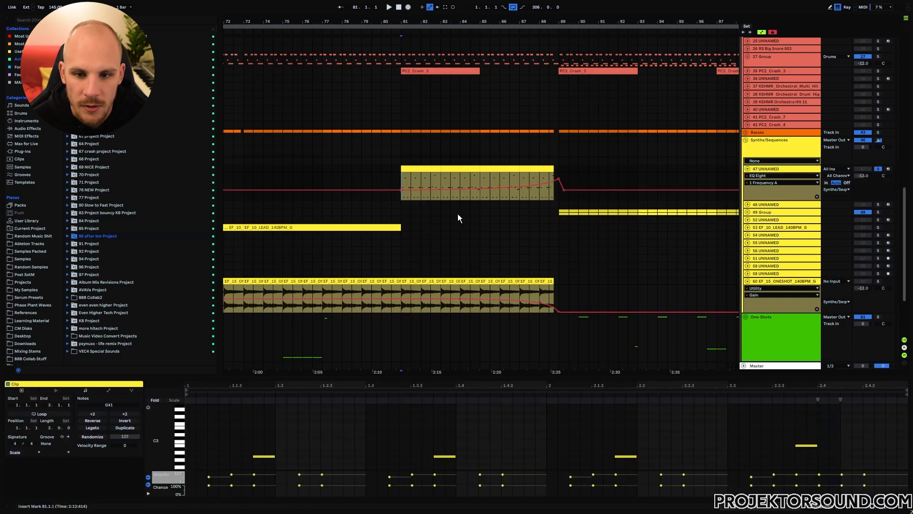
key(space)
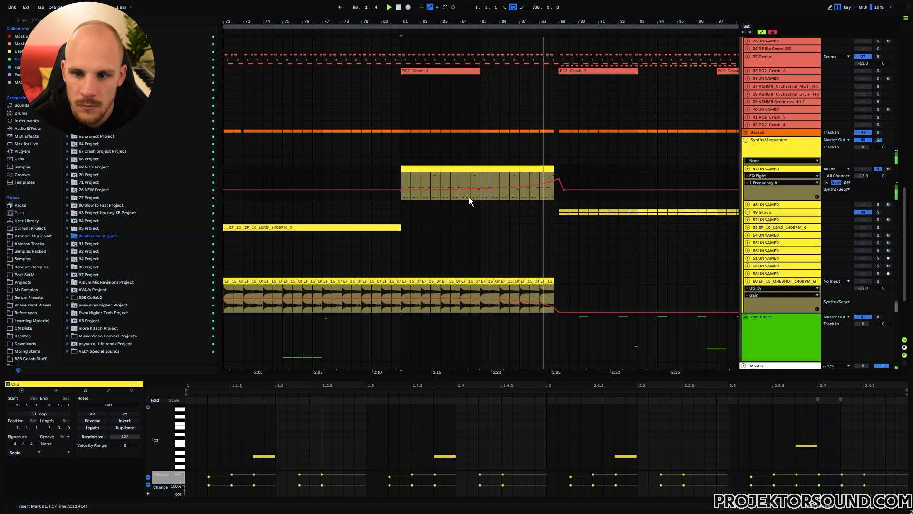
click(747, 169)
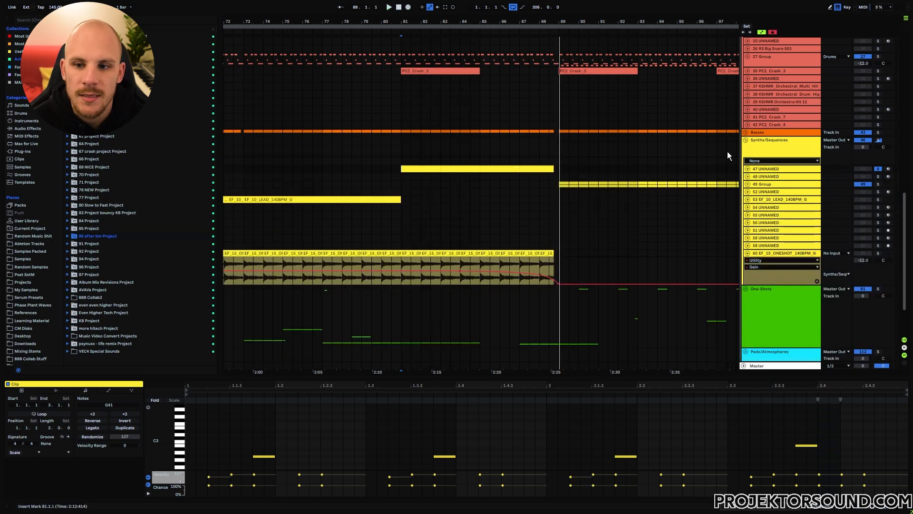
Step: Expand the Basses group, solo track 44 and compare its notes at bars 73 to 75 with bars 81 to 89
click(746, 133)
click(747, 148)
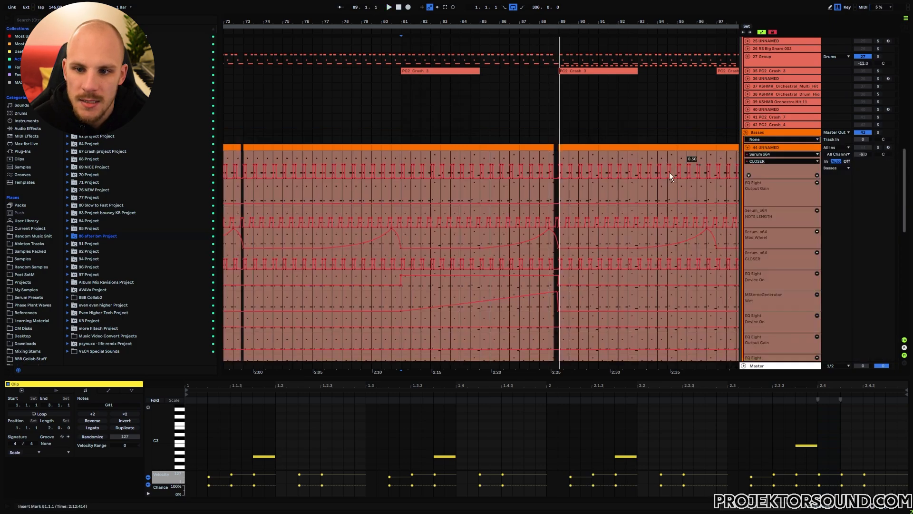
click(246, 155)
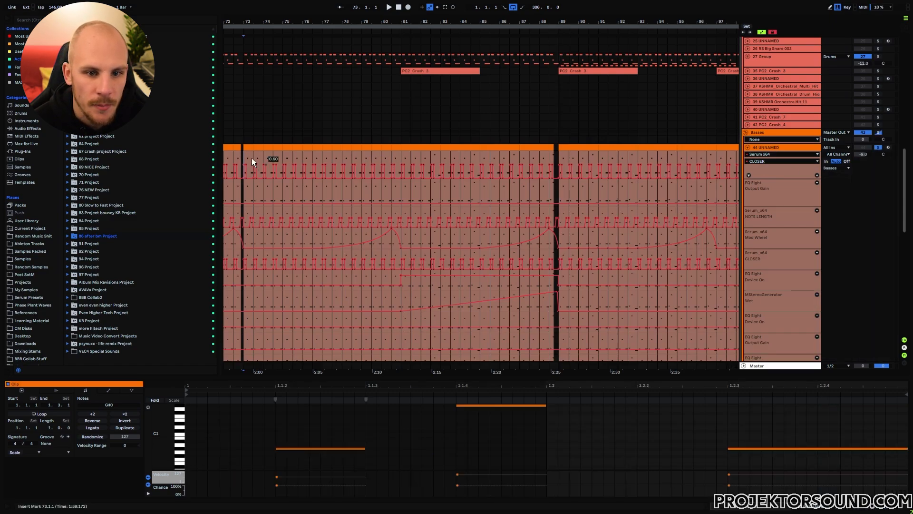
drag(253, 155, 284, 156)
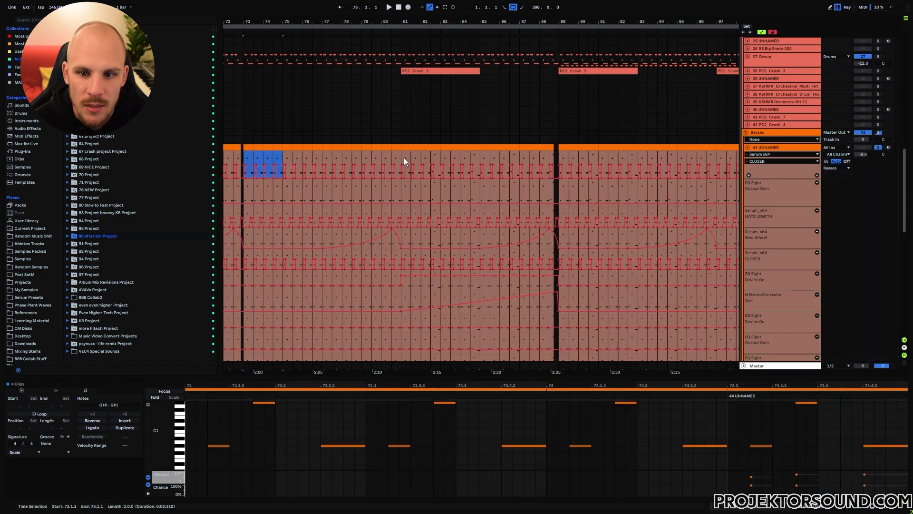
drag(403, 158, 560, 155)
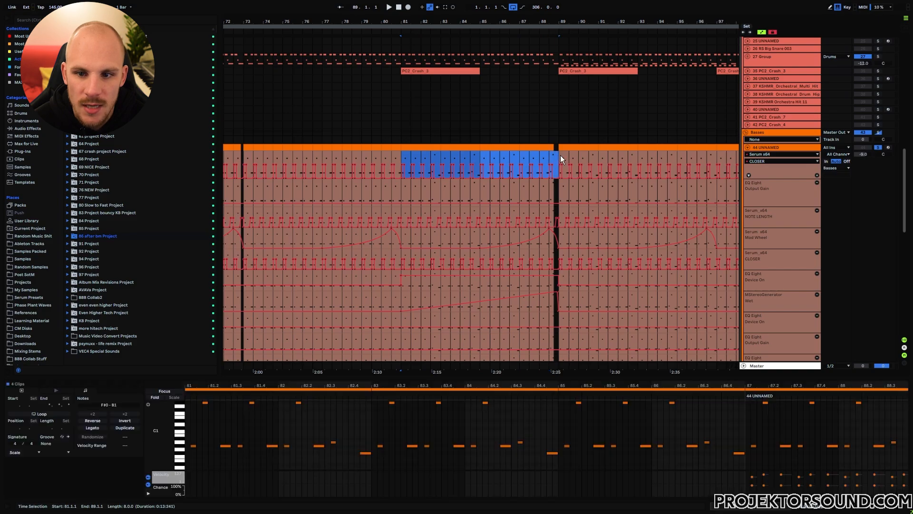
click(439, 154)
drag(429, 155, 441, 156)
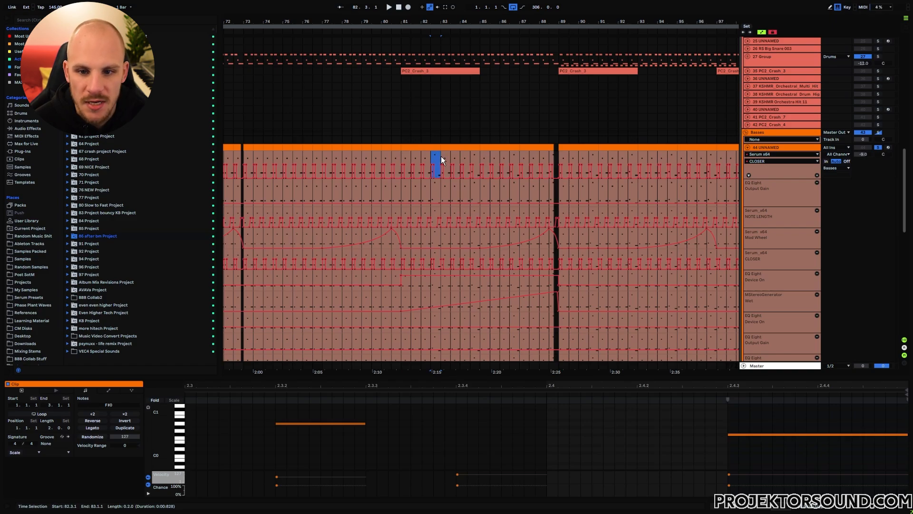
click(746, 147)
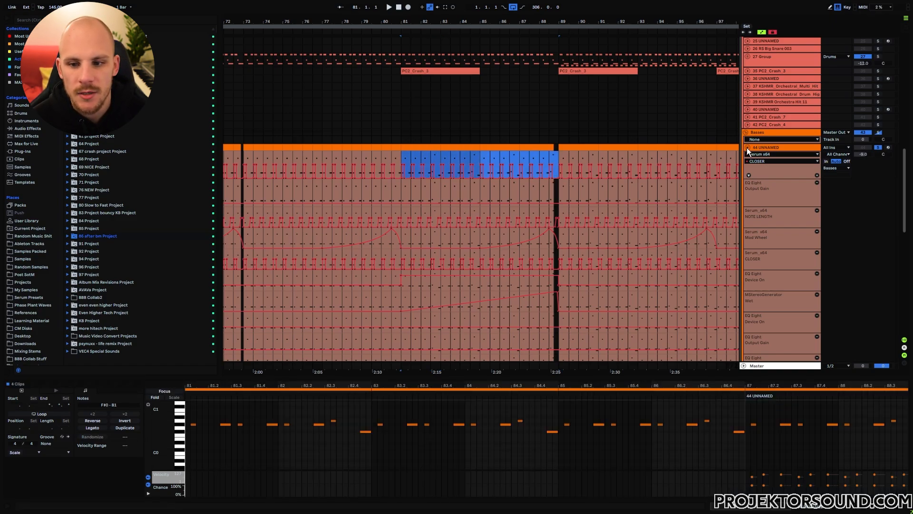
click(747, 148)
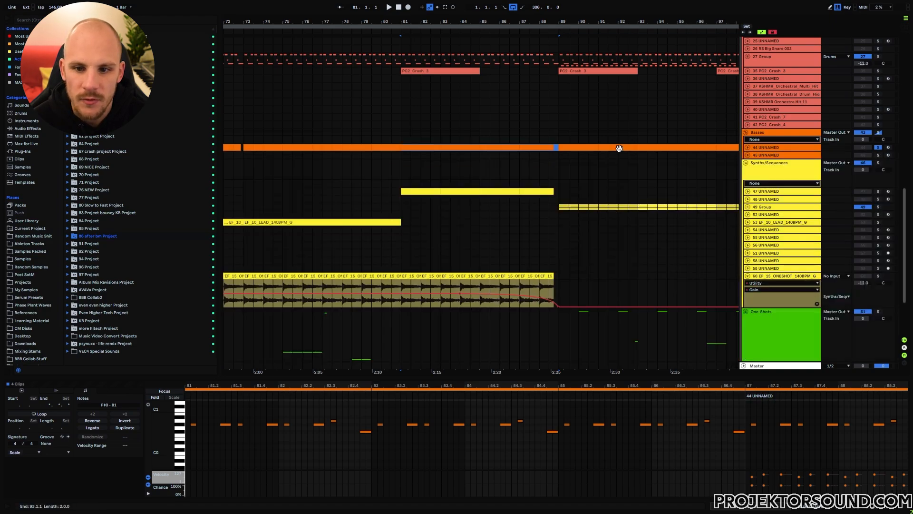
Step: Inspect the track 47 clip at bar 81, mark the synth change at bars 89 to 91, and play the arrangement from bar 81
click(411, 191)
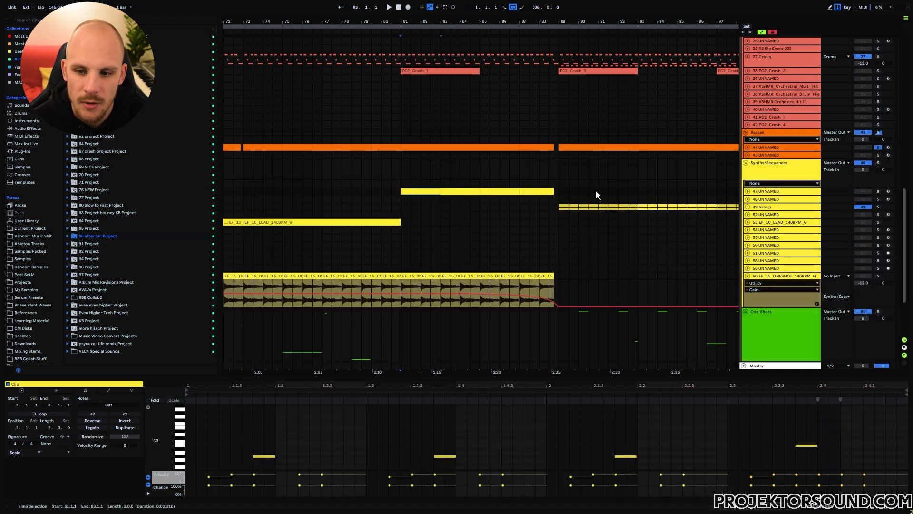
drag(558, 153, 598, 205)
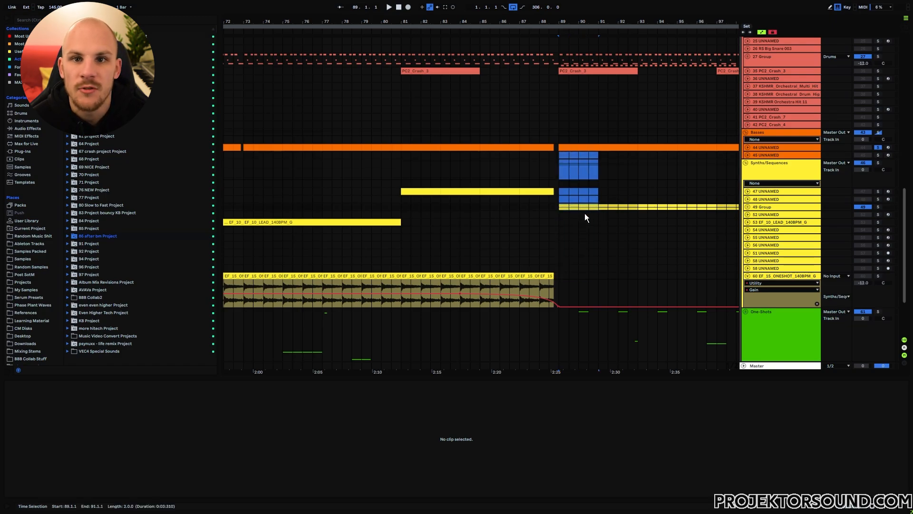
click(406, 167)
key(space)
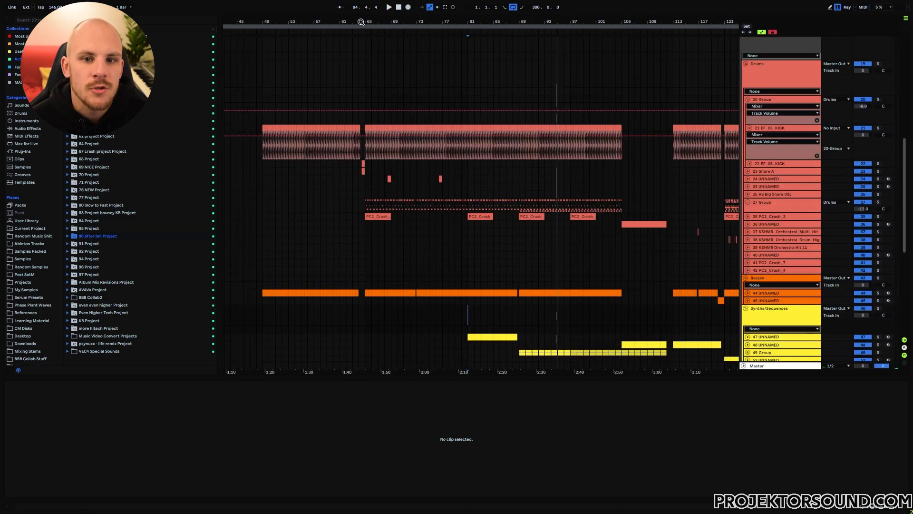
Step: Examine the transition into bar 65, marking the One-Shots at bars 61 to 65 and the EF_15_ONESHOT_140BPM_G clips at bars 65 to 68
drag(361, 22, 381, 209)
scroll(378, 202, down, 3)
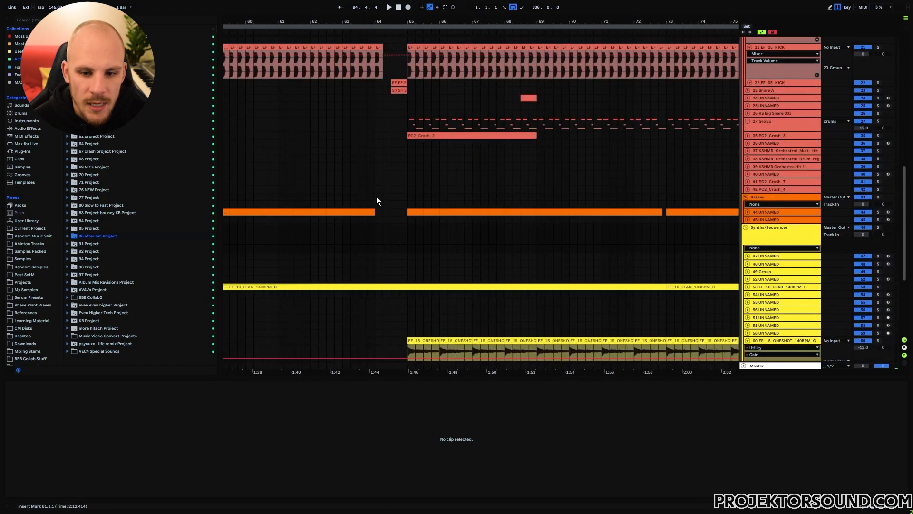
scroll(378, 214, down, 3)
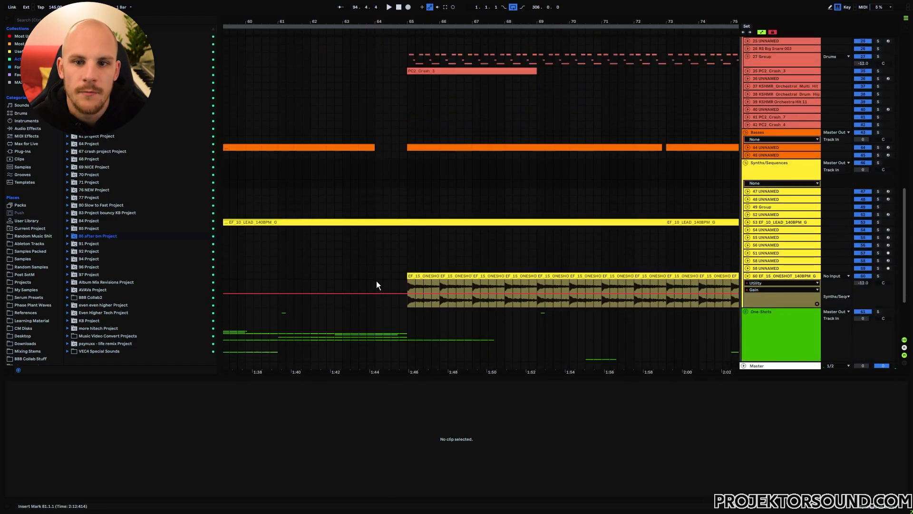
scroll(281, 309, down, 3)
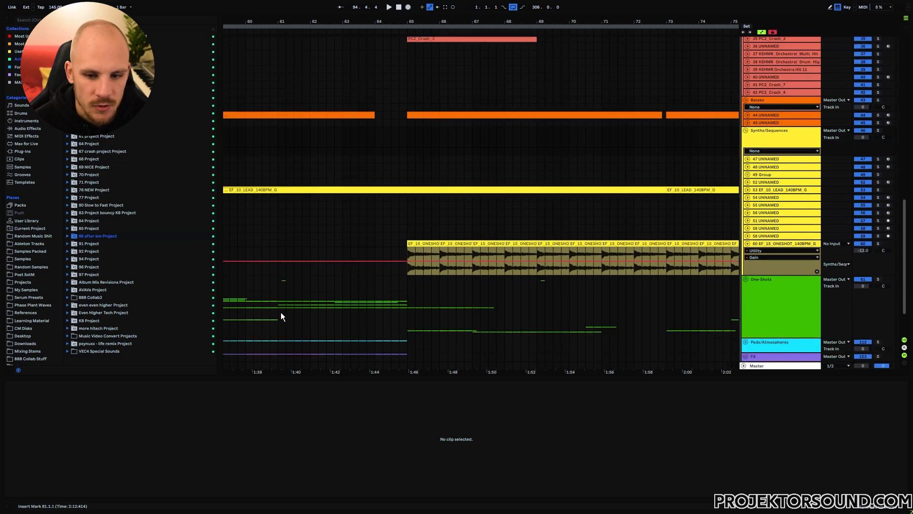
drag(287, 273, 408, 268)
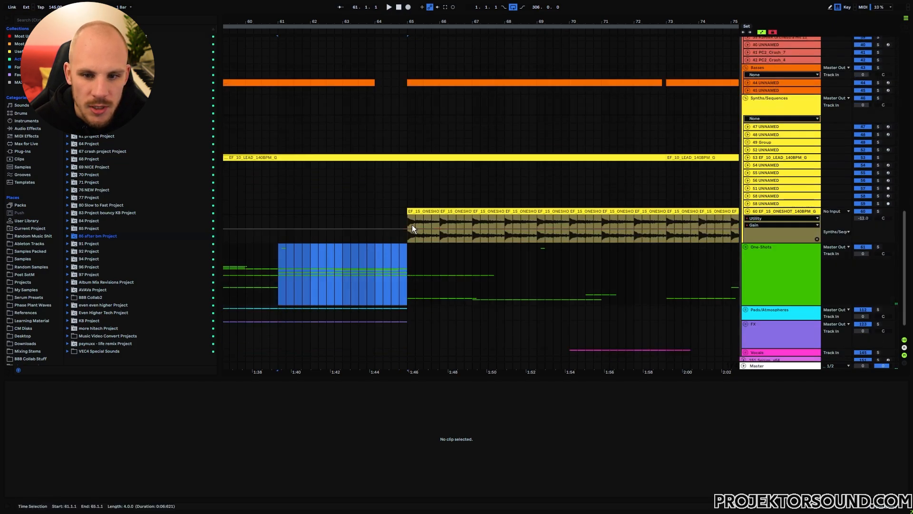
drag(411, 224, 506, 220)
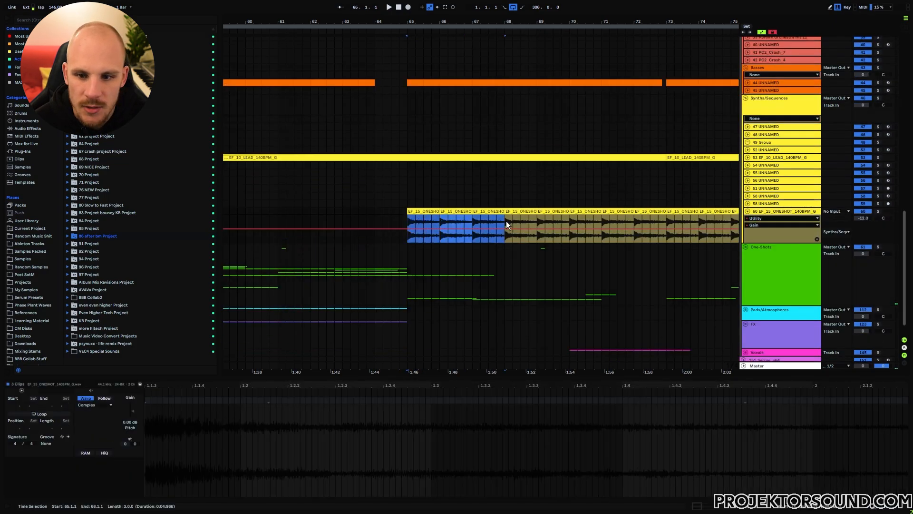
Step: Inspect the EQ Eight frequency automation on the EF_10_LEAD_140BPM_G track leading into bar 65, and play the transition from bar 61
click(747, 158)
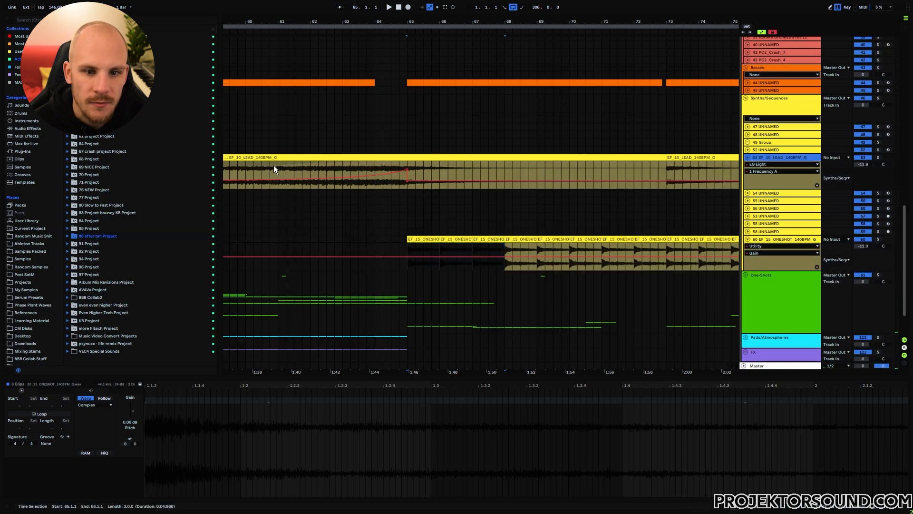
drag(274, 167, 406, 170)
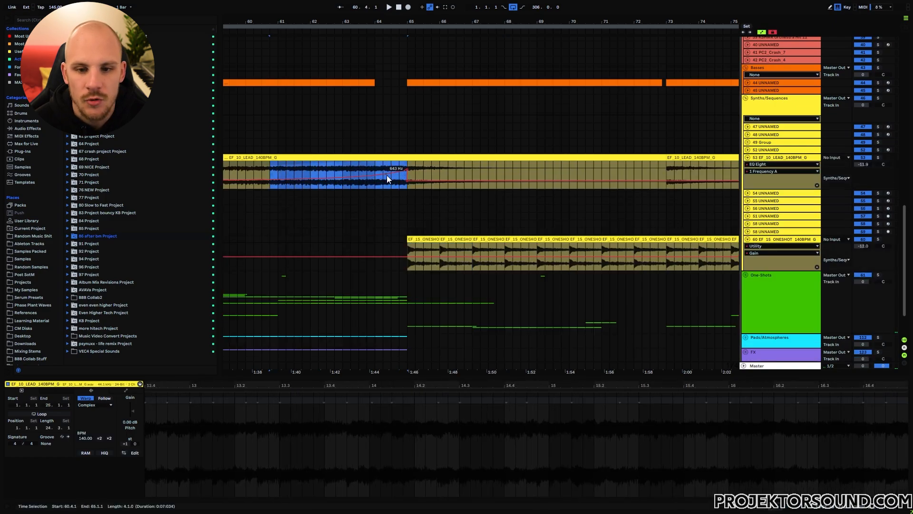
click(748, 157)
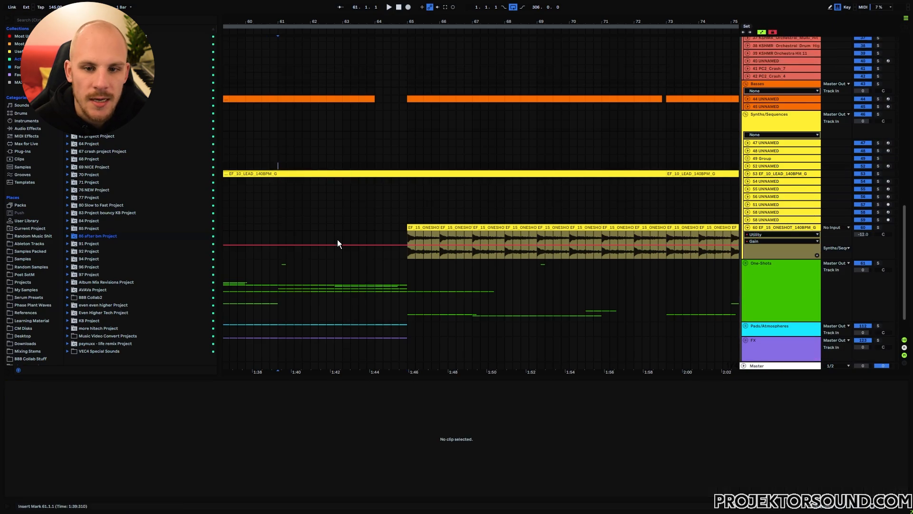
key(space)
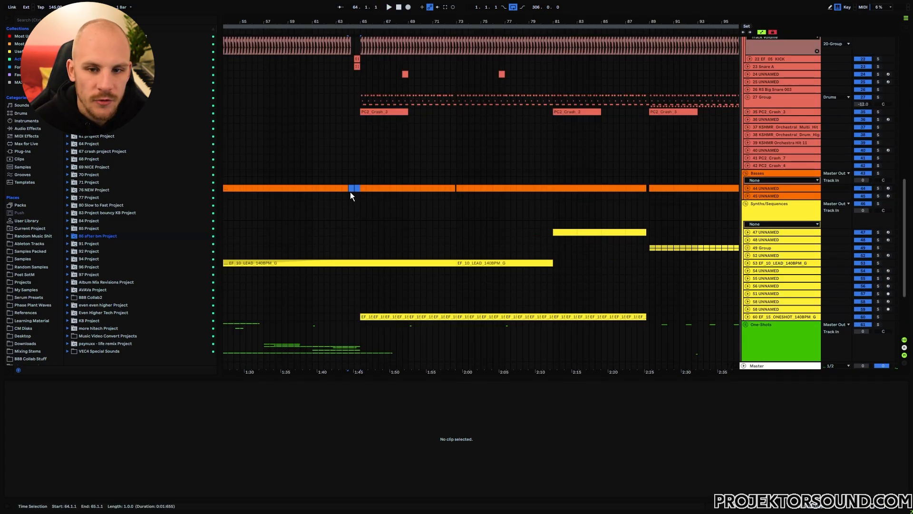
Step: Mark the bass gap at bar 64 and compare it with the synth tracks at bar 80 and bars 81 to 89
click(351, 188)
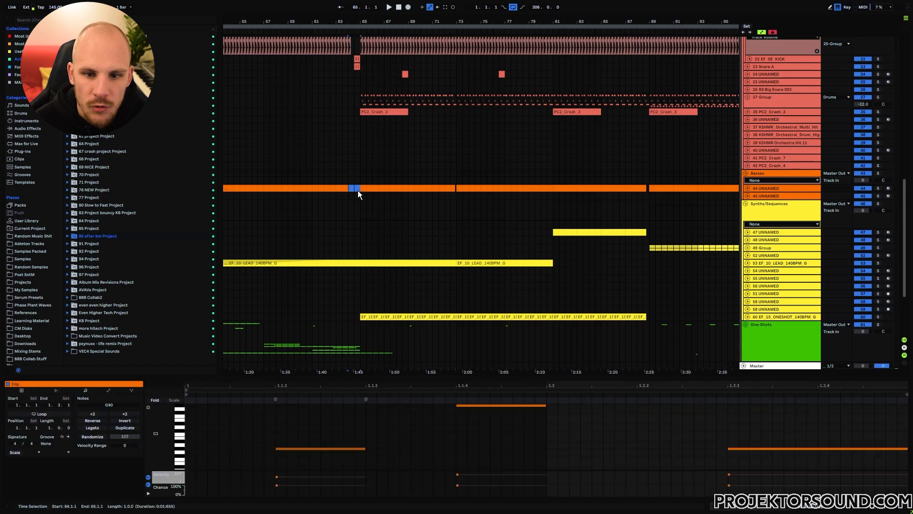
shift+click(358, 189)
drag(554, 198, 649, 273)
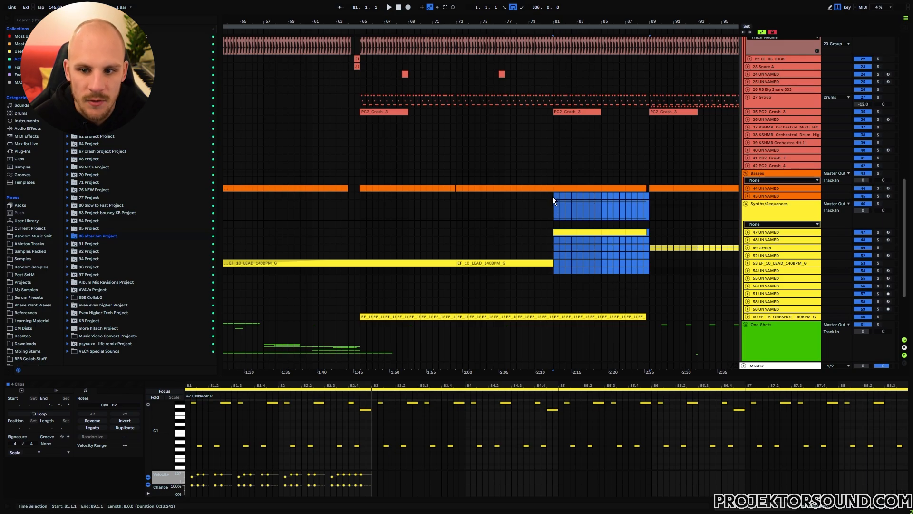
drag(553, 196, 542, 269)
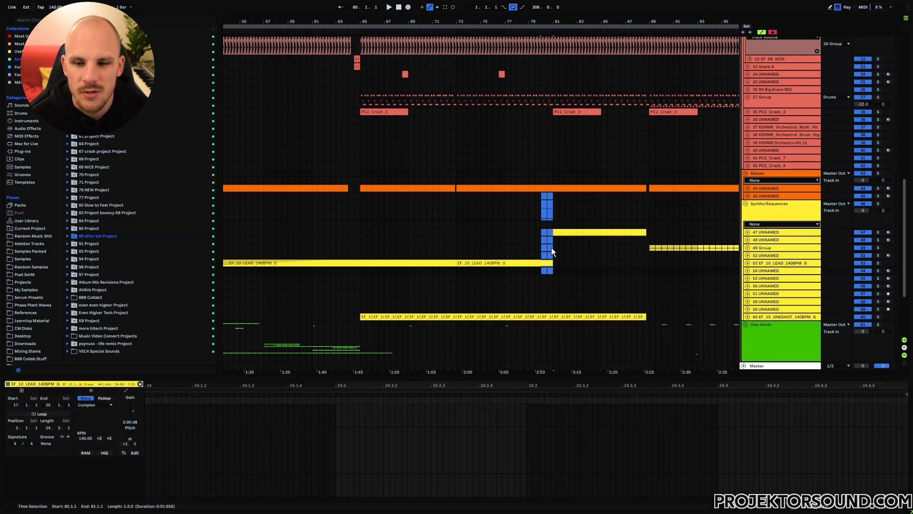
drag(544, 216, 638, 222)
drag(552, 206, 649, 217)
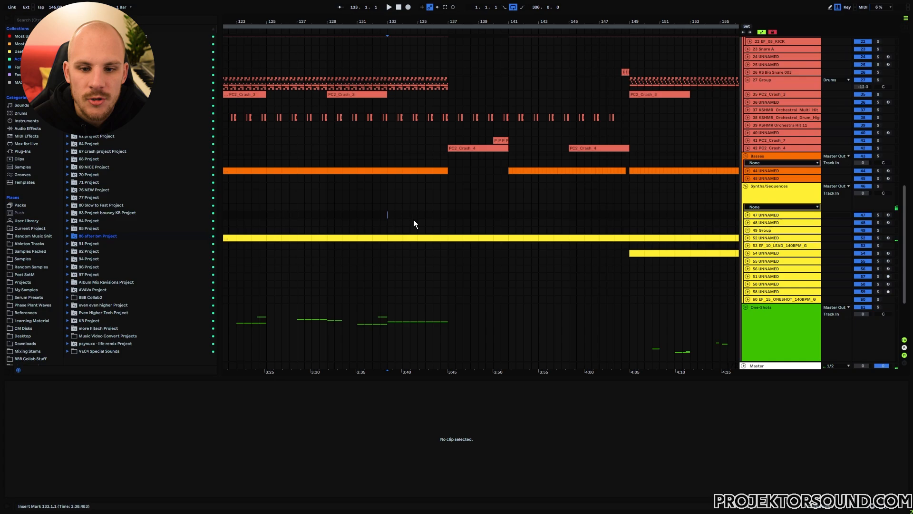
Step: Examine the track 52 clips at bars 137 to 141 and play the arrangement from bar 133
scroll(388, 226, down, 2)
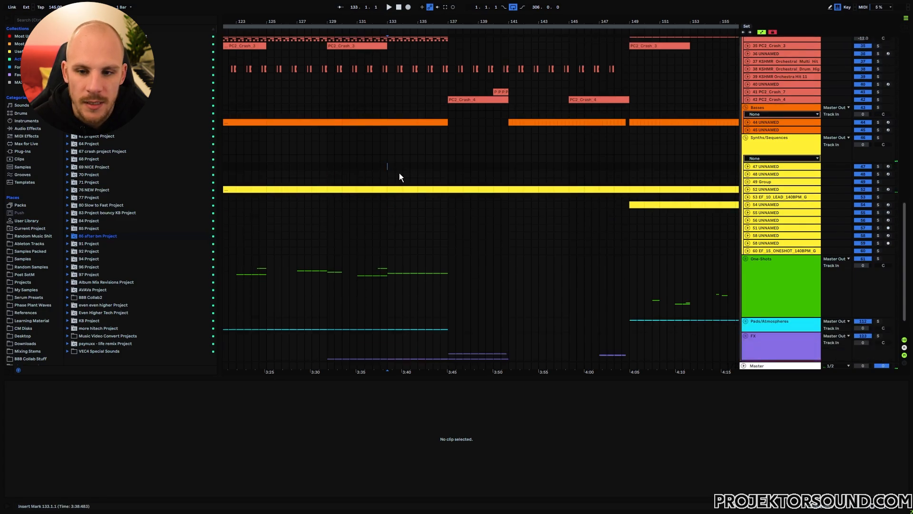
drag(452, 181, 505, 189)
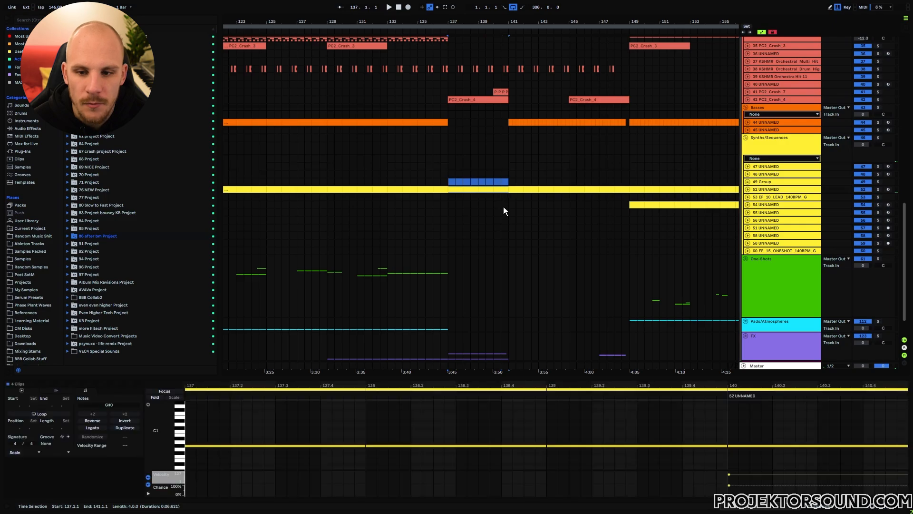
click(387, 182)
key(space)
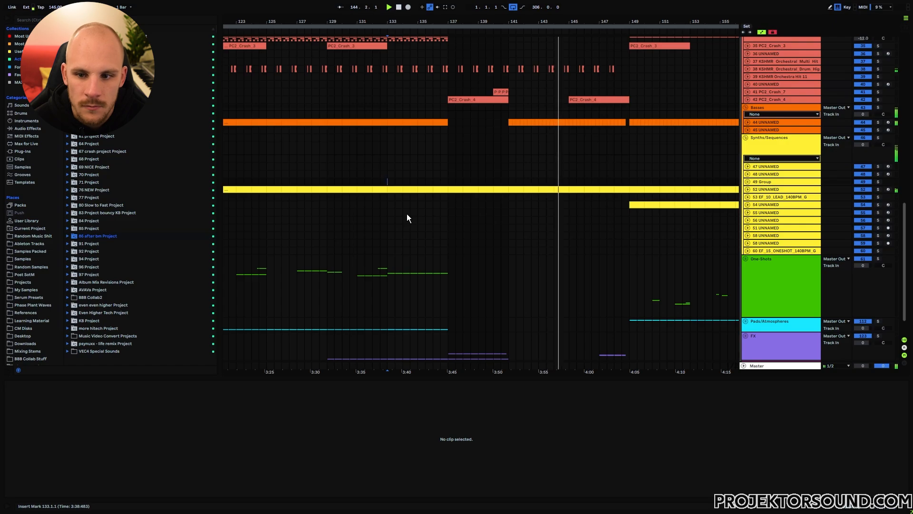
Step: Stop playback and mark bars 137 to 141 across the bass and upper synth tracks to examine the bass gap
click(486, 129)
key(space)
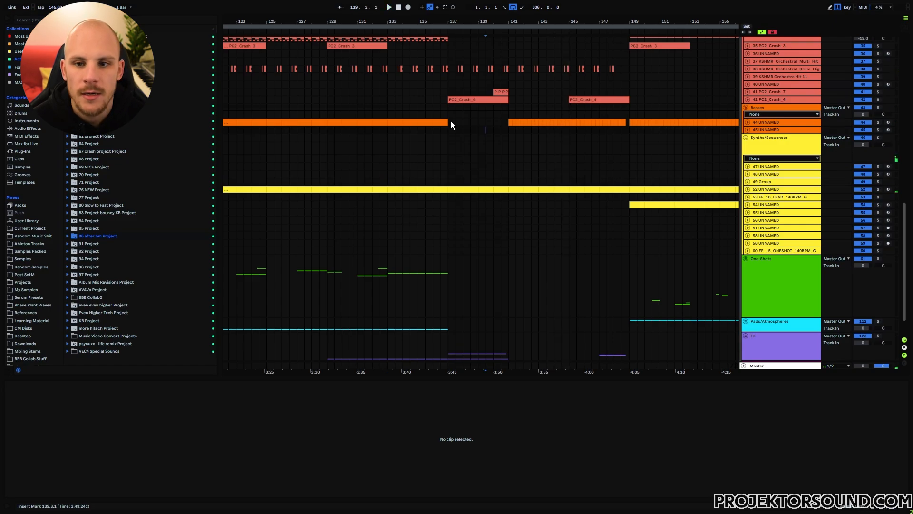
drag(449, 122, 508, 186)
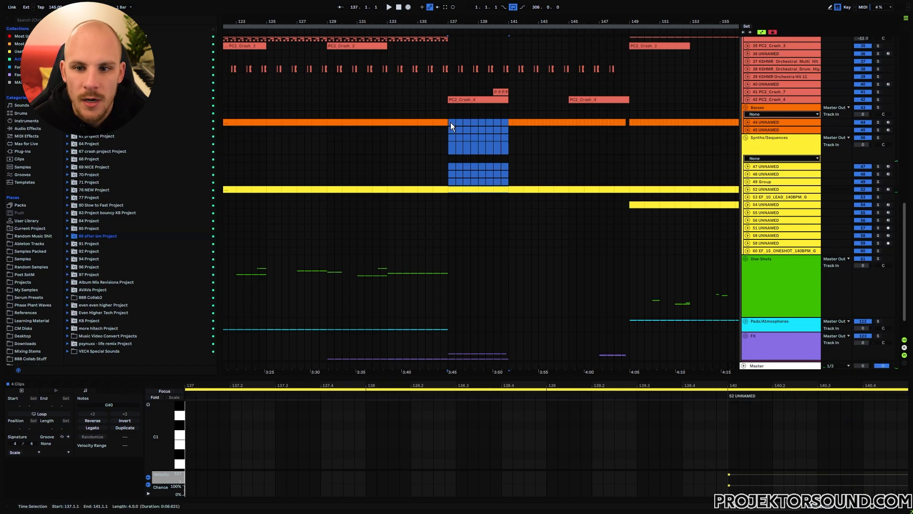
key(Delete)
scroll(538, 213, up, 3)
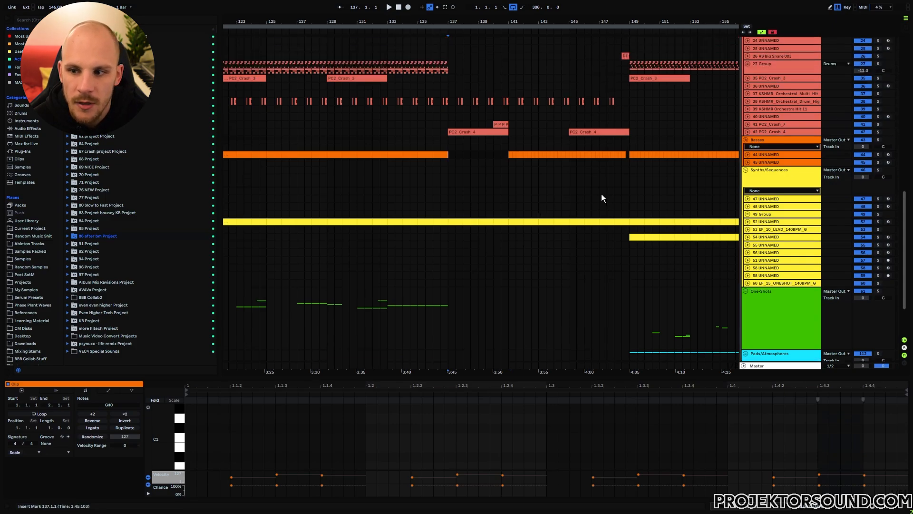
Step: Expand bass track 44 and mark its clips from bar 141 up to the short gap before bar 149
click(748, 154)
click(509, 165)
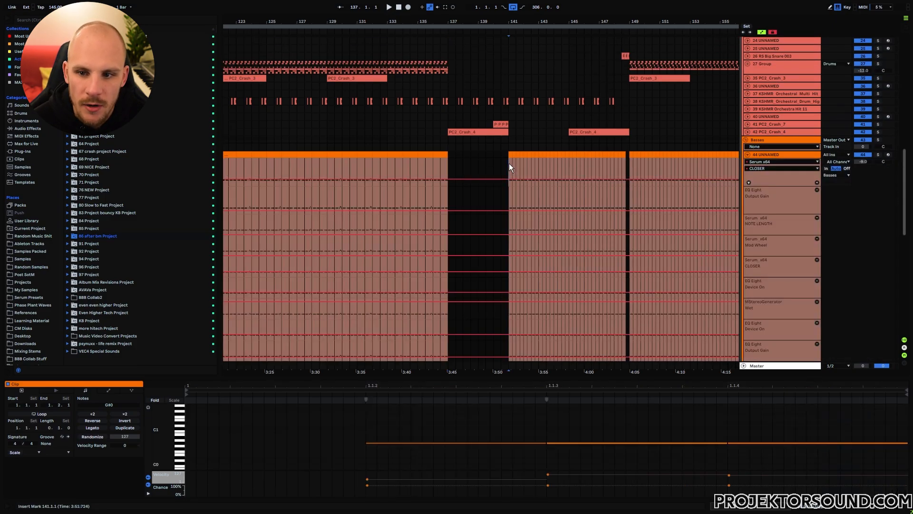
drag(508, 164, 626, 159)
key(Delete)
click(630, 155)
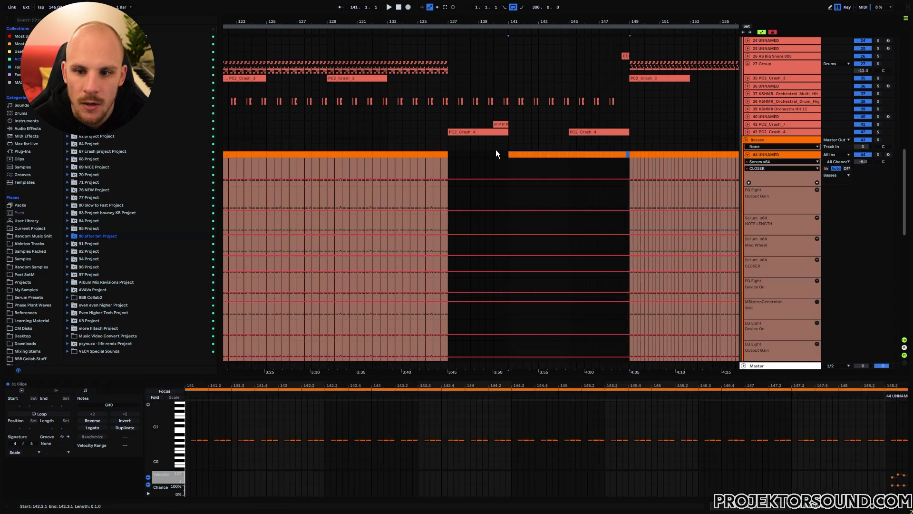
Step: Mark the full 8 bars of bass track 44 from bar 141 to 149 and compare them with the surrounding drums
drag(543, 22, 422, 47)
click(349, 170)
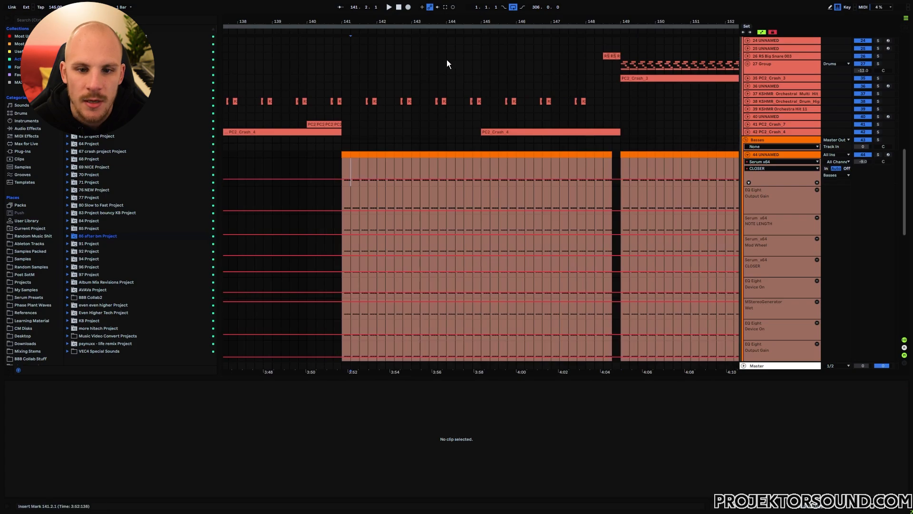
drag(346, 165, 614, 160)
key(Delete)
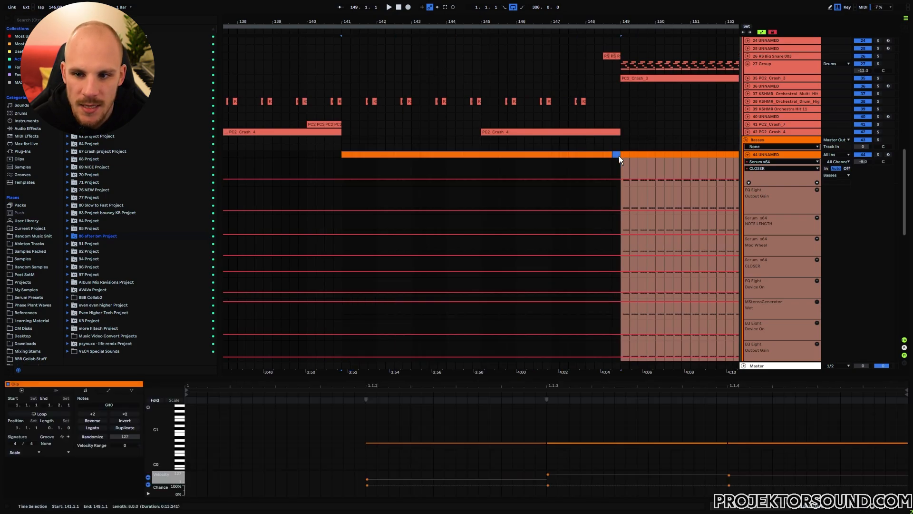
click(617, 155)
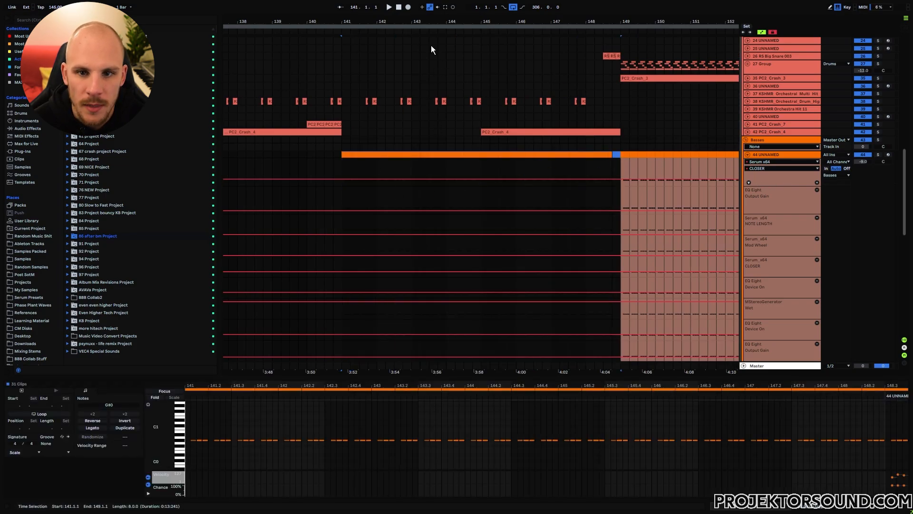
drag(427, 22, 426, 4)
scroll(437, 159, up, 1)
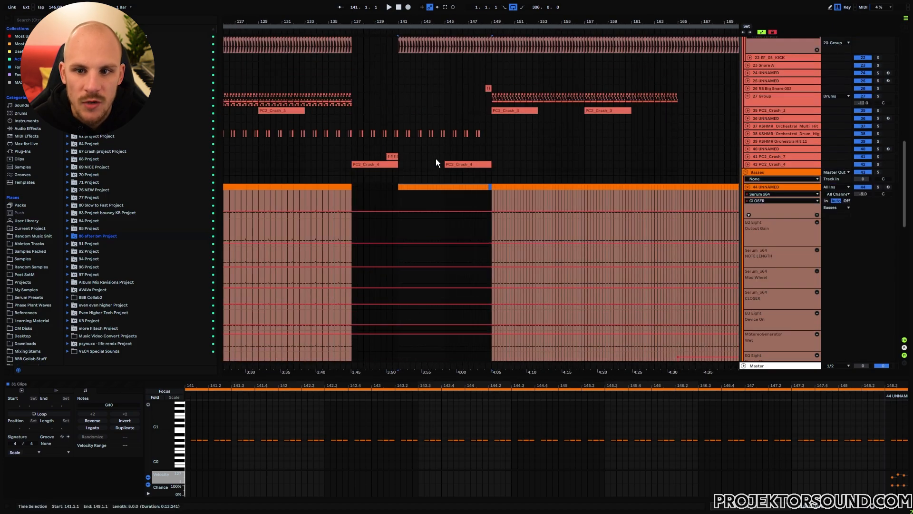
scroll(436, 161, down, 1)
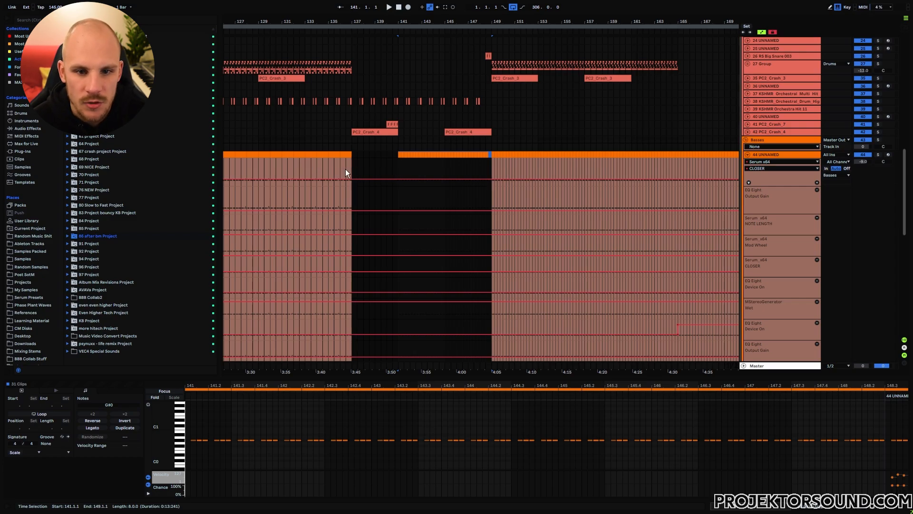
Step: Mark the bass clips at bars 113 to 115 and inspect the notes in the bass clip at bar 123
scroll(317, 162, left, 5)
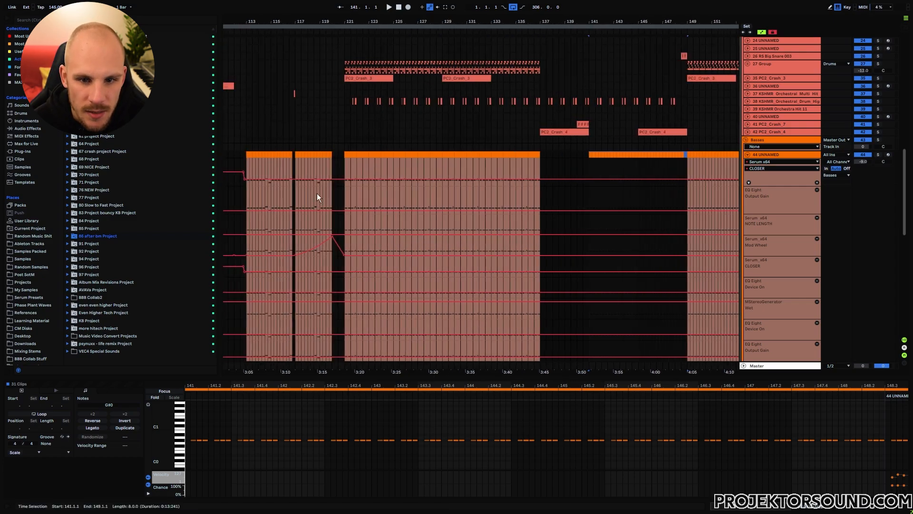
drag(250, 167, 277, 168)
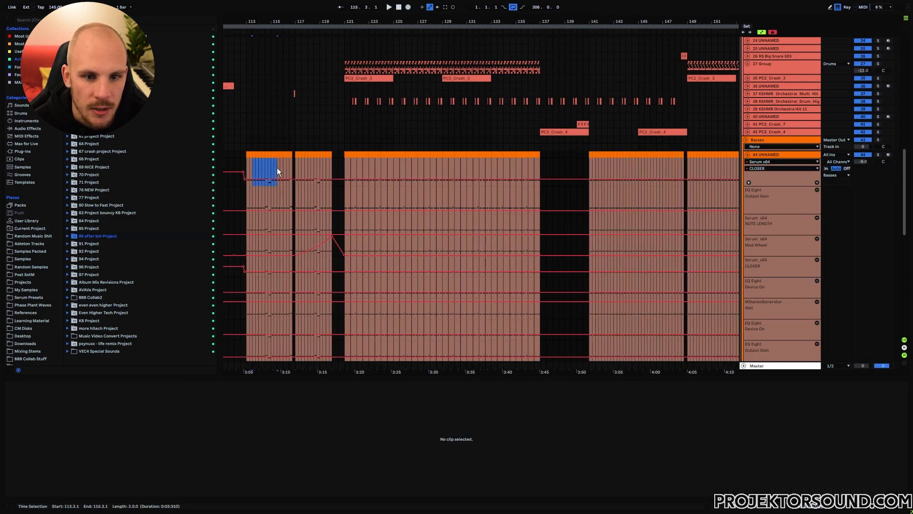
click(376, 165)
drag(369, 167, 384, 167)
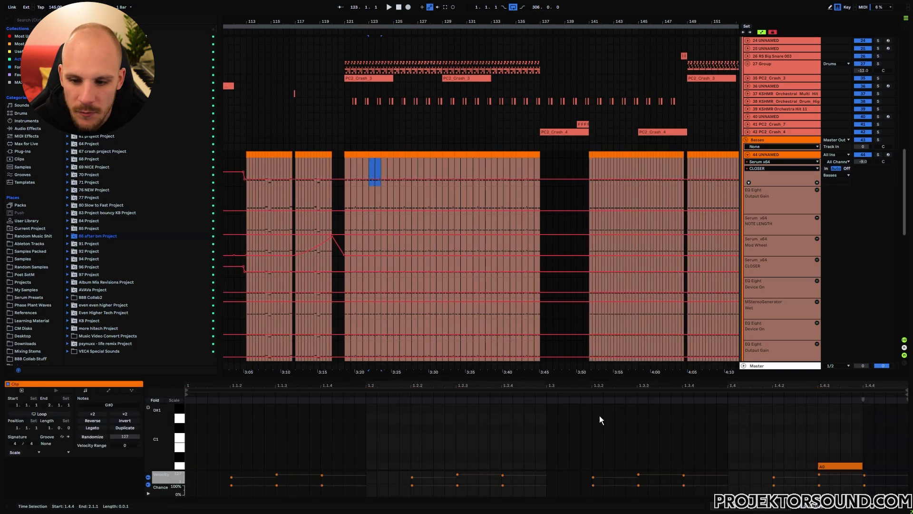
scroll(592, 436, down, 2)
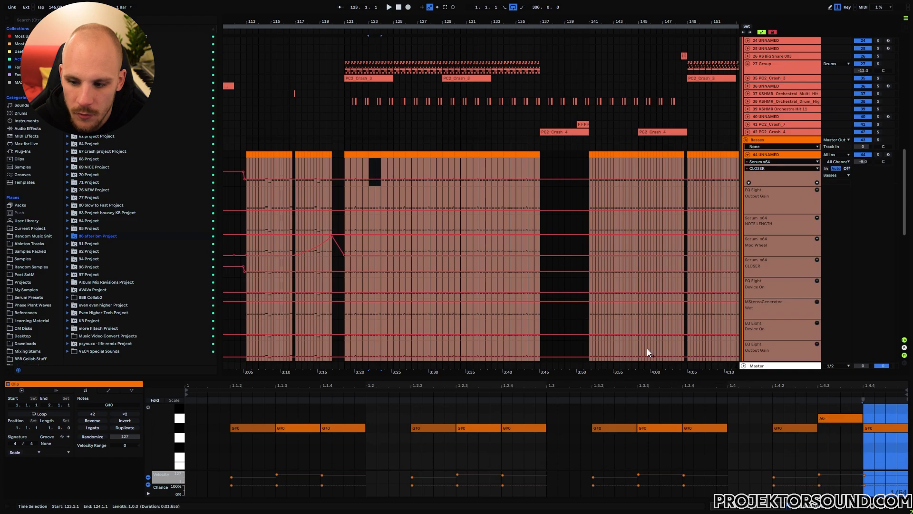
Step: Solo kick track 21 together with bass track 44 and play them from bar 141
scroll(319, 241, up, 3)
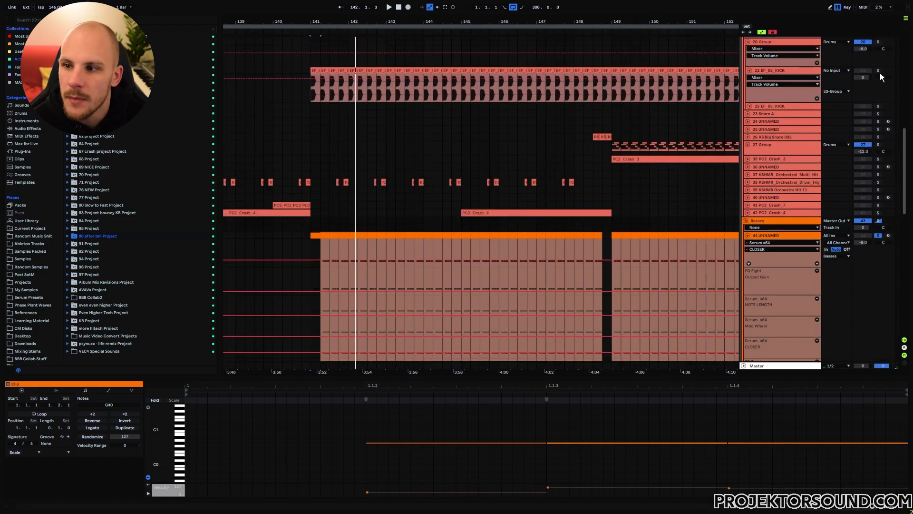
ctrl+click(879, 71)
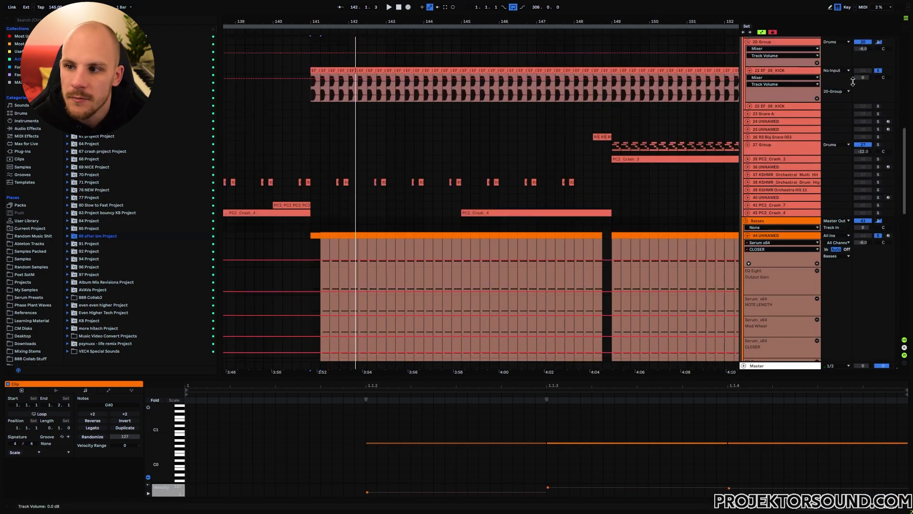
click(310, 247)
key(space)
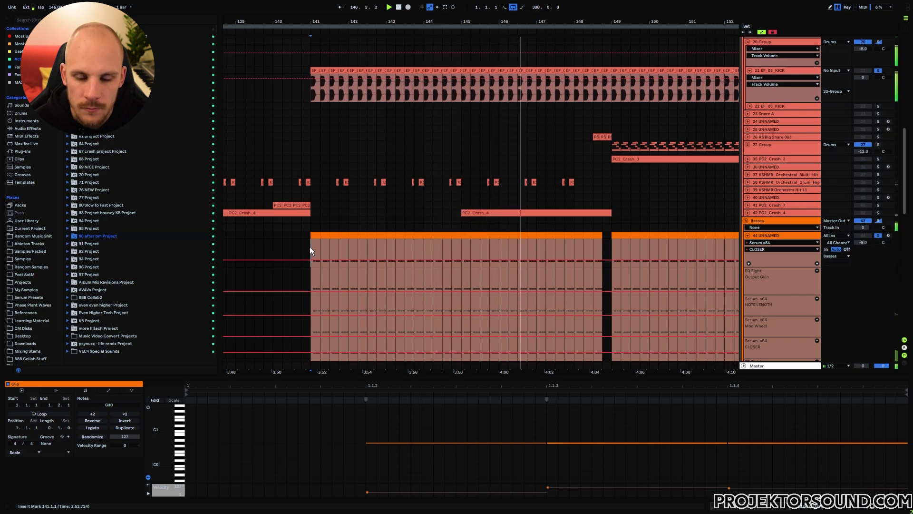
key(space)
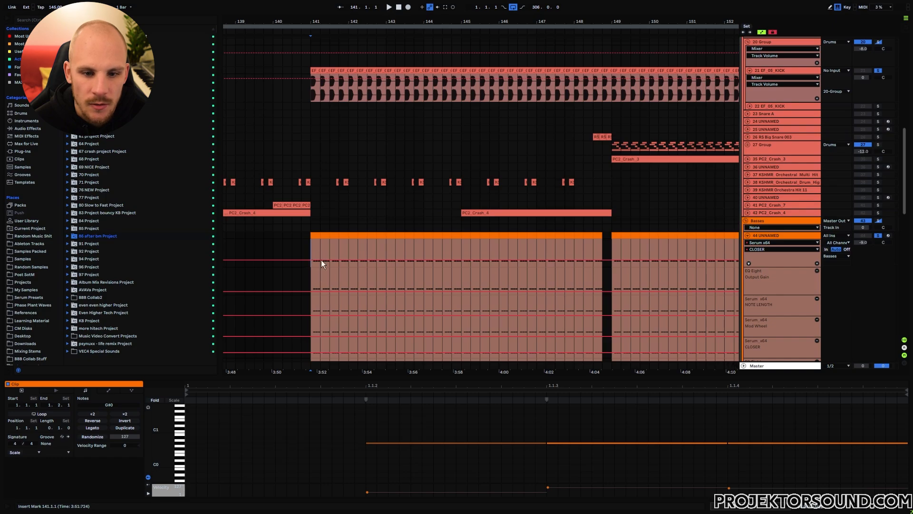
Step: Mark individual bass clips at 141.1, 141.3 and 142.1, and collapse bass track 44
click(316, 236)
click(333, 238)
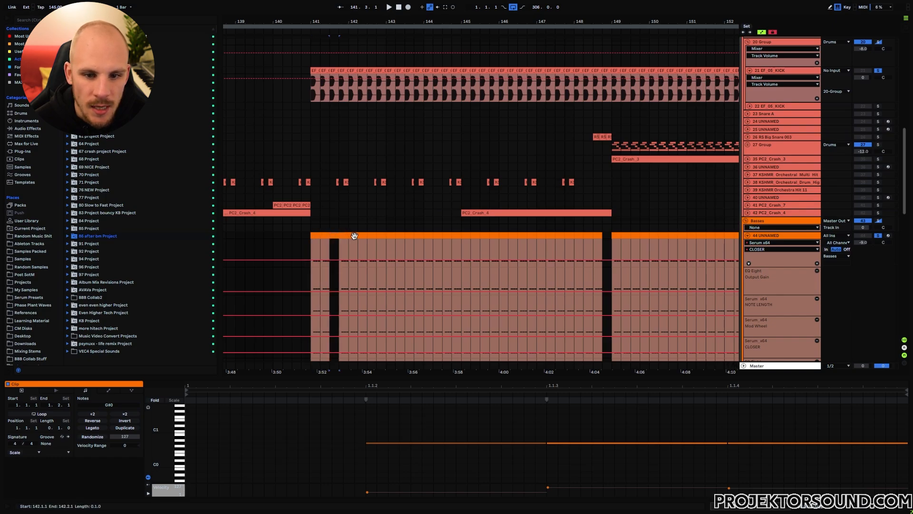
click(352, 238)
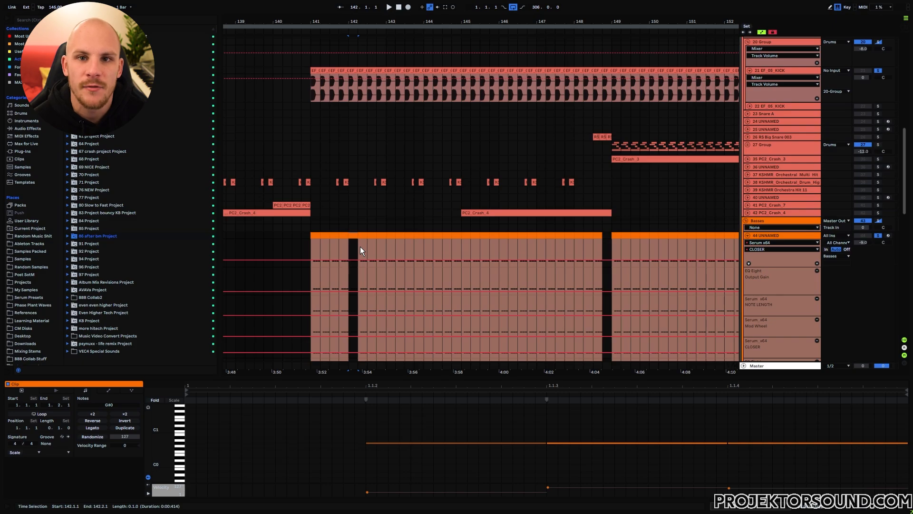
click(747, 235)
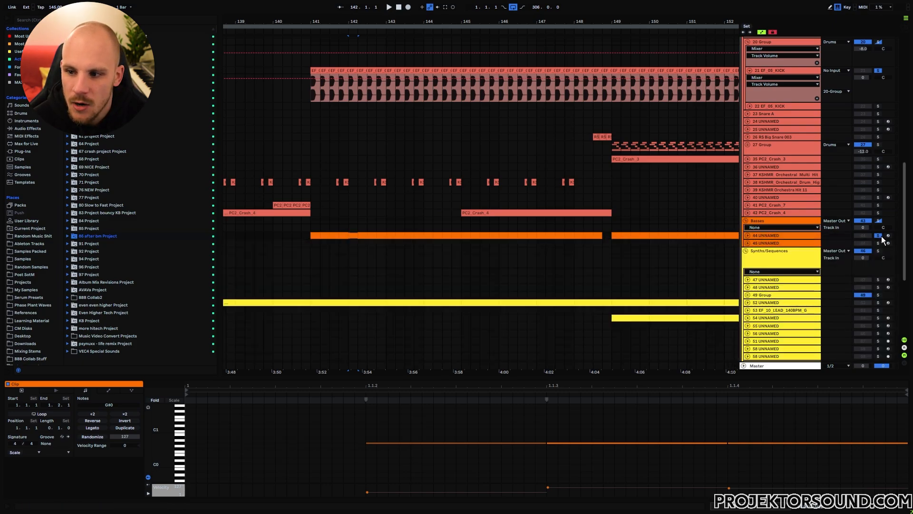
Step: Inspect the Utility Gain automation of the EF_15_ONESHOT_140BPM_G track between its two clip sections, and collapse the track
drag(455, 25, 456, 14)
scroll(523, 219, down, 4)
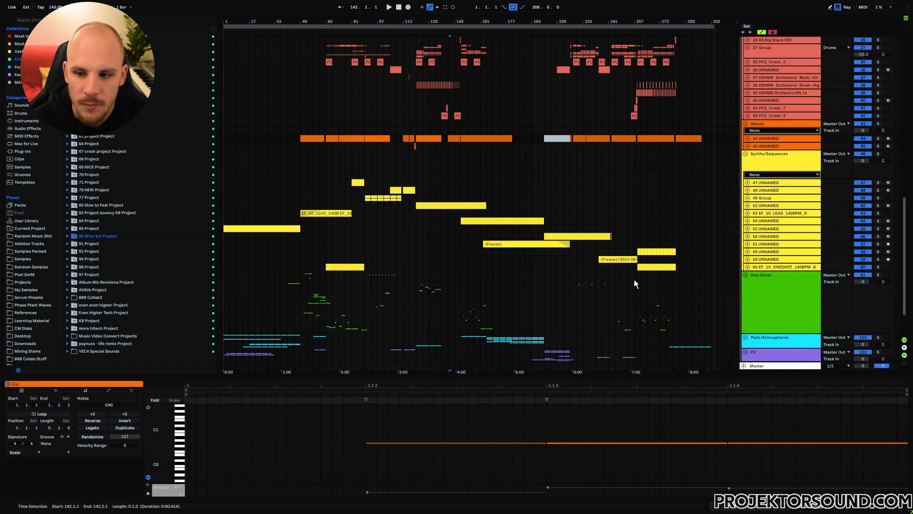
click(749, 267)
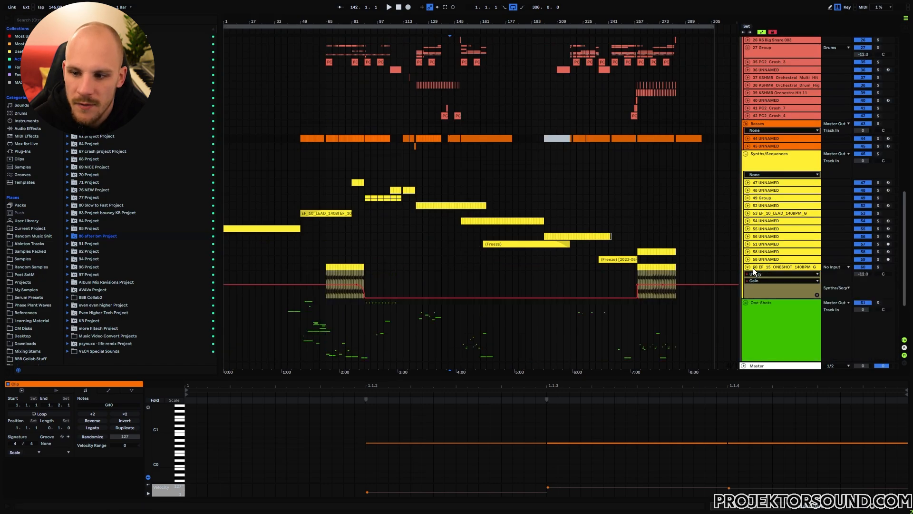
click(637, 274)
click(353, 279)
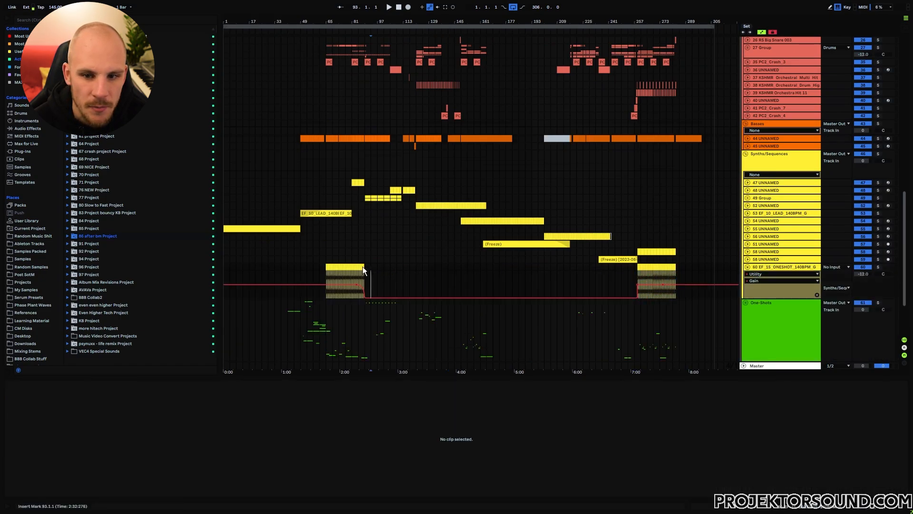
click(747, 267)
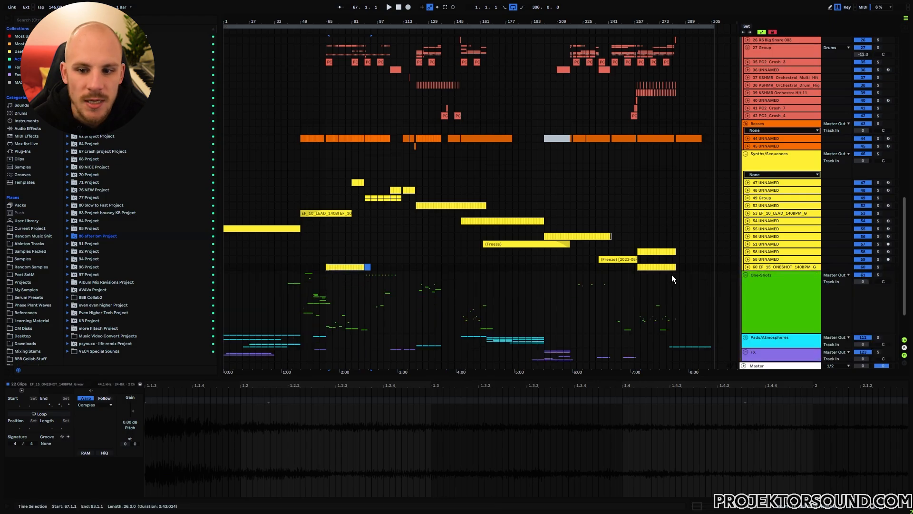
Step: Mark the synth sequences at bars 197 to 249 and bars 253 to 293 to compare where each one plays
drag(458, 221, 621, 237)
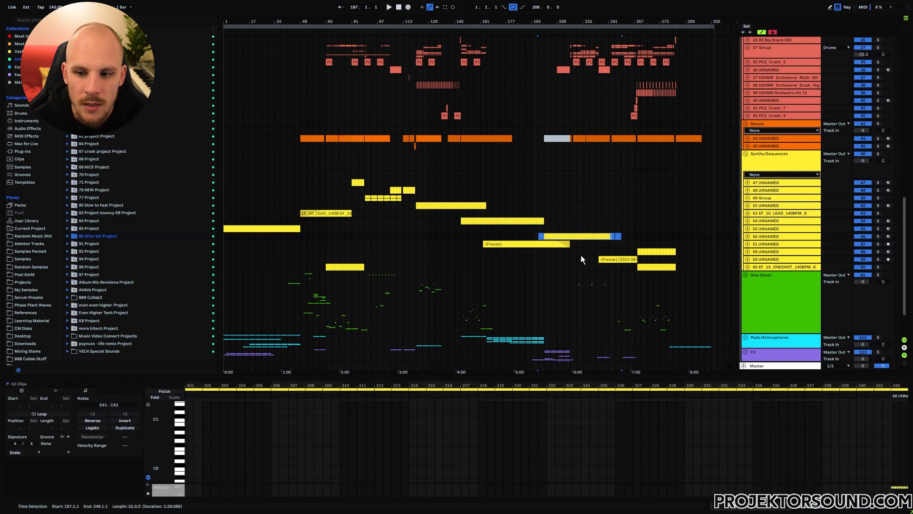
click(647, 259)
drag(629, 251, 689, 250)
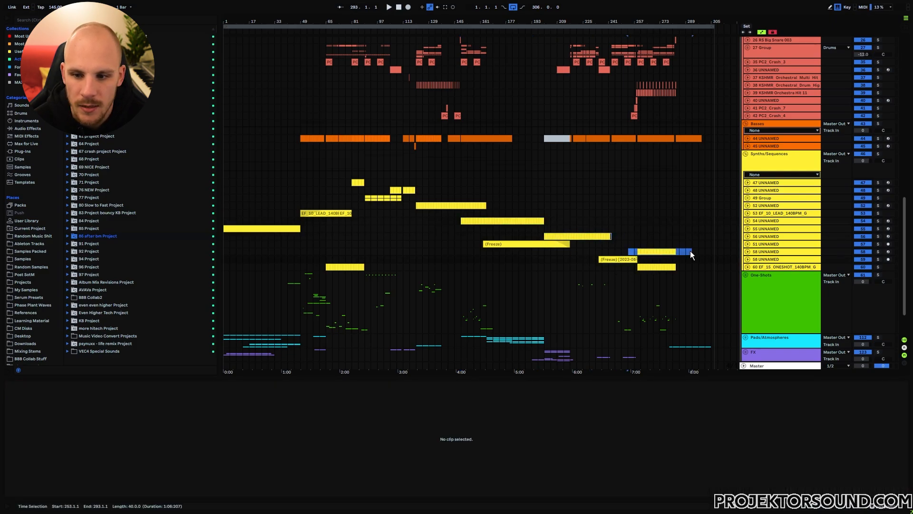
Step: Collapse the Synths/Sequences group, expand the One-Shots group and mark the one-shots leading up to bar 141
click(746, 153)
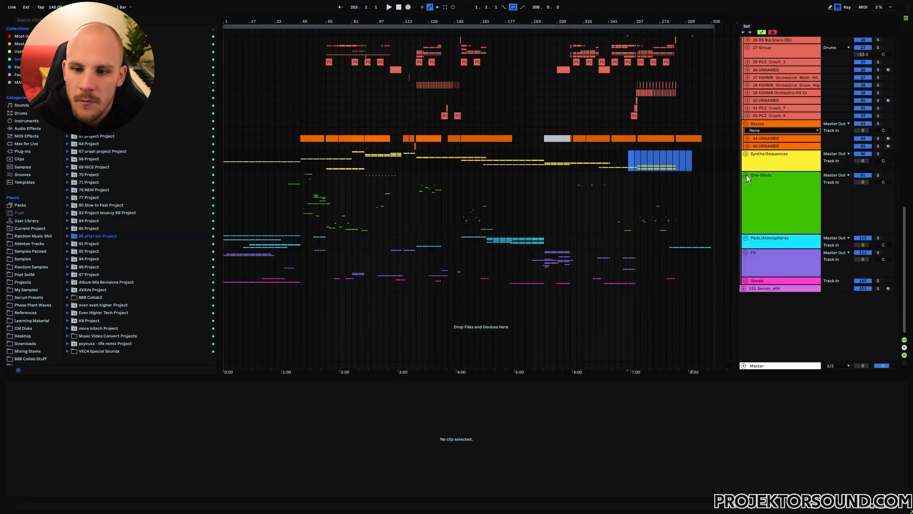
click(746, 175)
scroll(557, 216, down, 5)
scroll(556, 217, down, 5)
drag(403, 53, 448, 119)
click(448, 133)
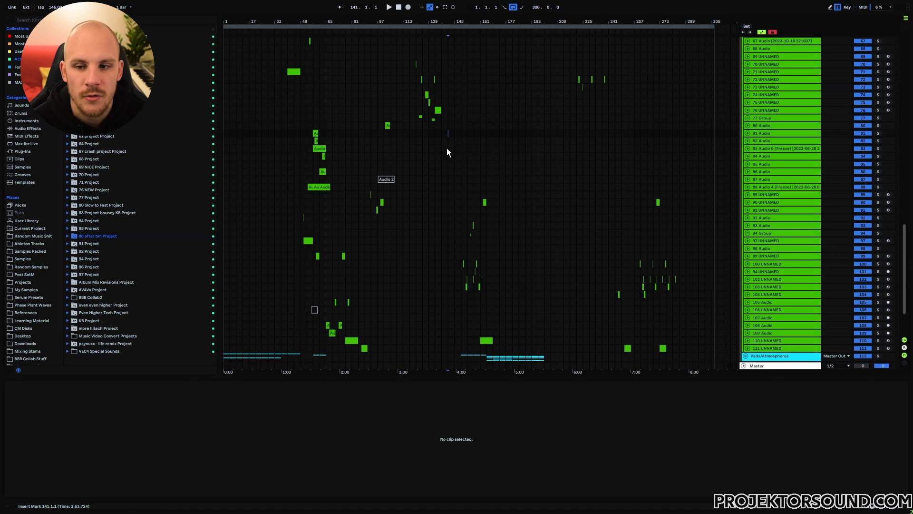
Step: Mark the groups of one-shots following bar 141 and around bars 257 to 273 to compare them
scroll(438, 190, down, 3)
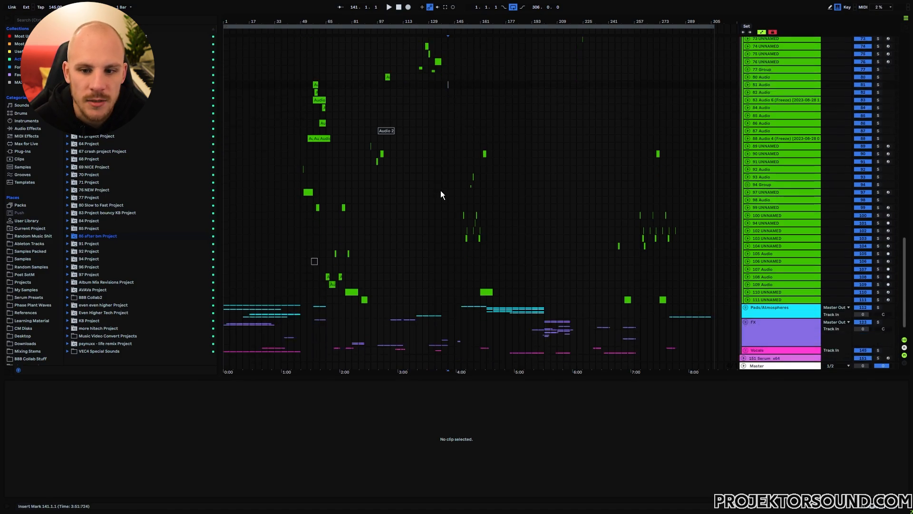
drag(449, 208, 498, 237)
drag(621, 205, 685, 248)
click(344, 193)
Step: Mark the audio one-shots between bars 49 and 69 in the One-Shots group
scroll(344, 192, up, 4)
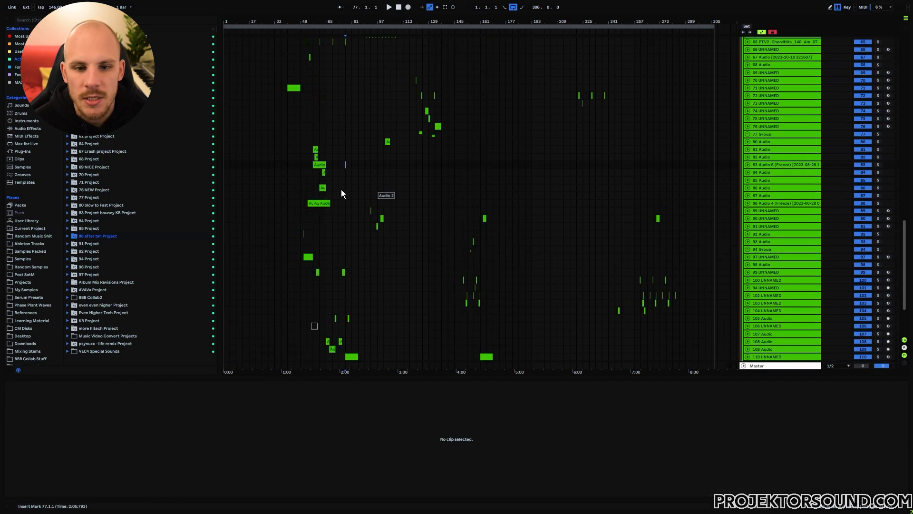
drag(304, 150, 335, 203)
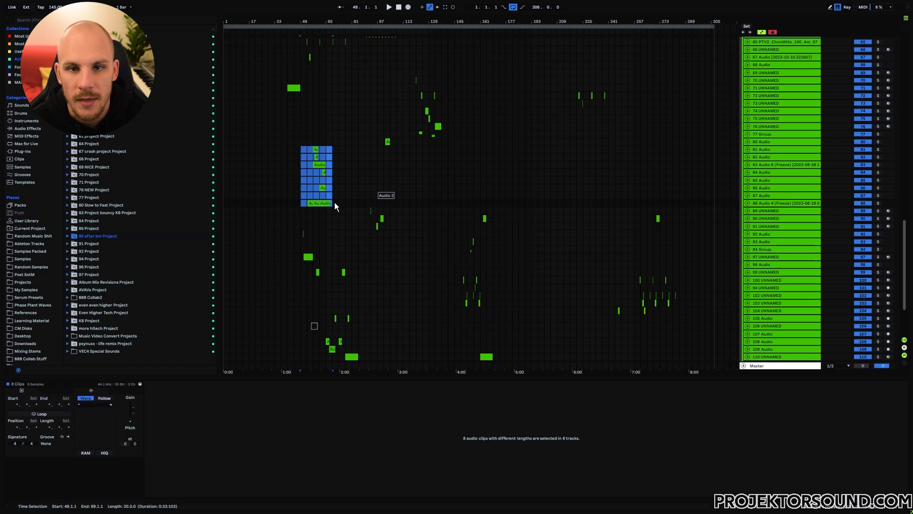
click(335, 202)
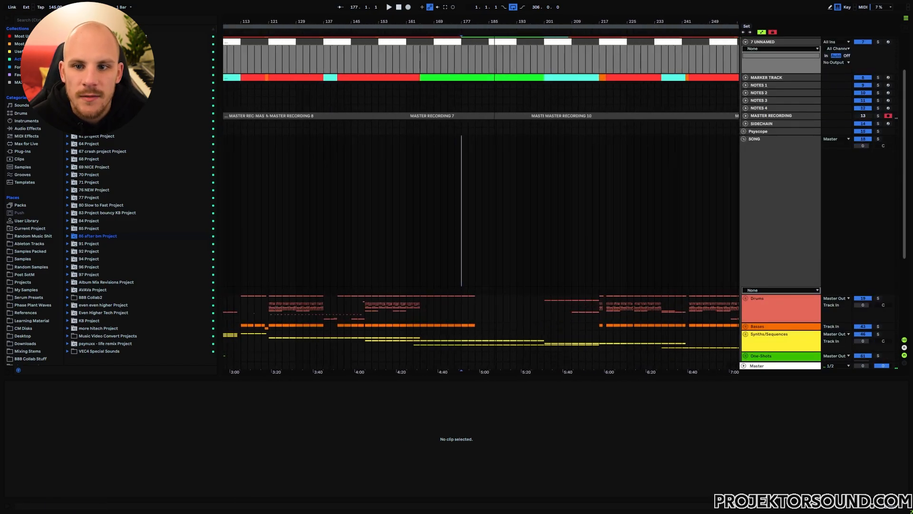
Step: Mark the green section of the marker track from bar 165 to 201 and the matching 8-bar blocks above it
click(379, 78)
click(379, 78)
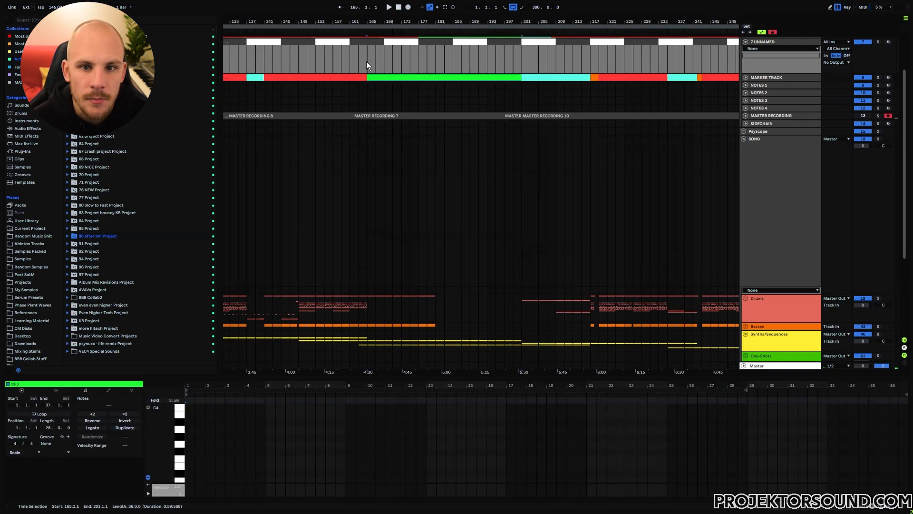
drag(366, 62, 522, 61)
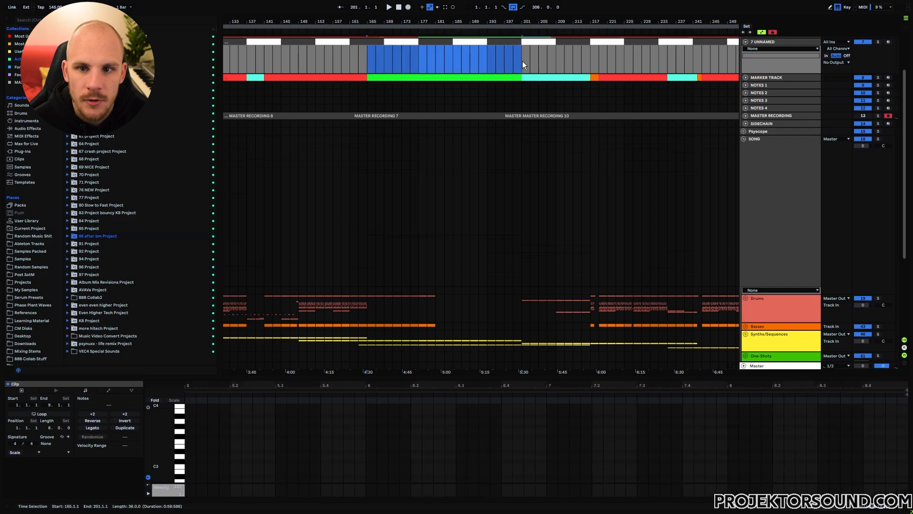
Step: Step through the 8-bar blocks above the green marker section up to bar 201 and mark its 4-bar block starting at bar 165
click(404, 38)
key(Right)
key(Right)
key(Right)
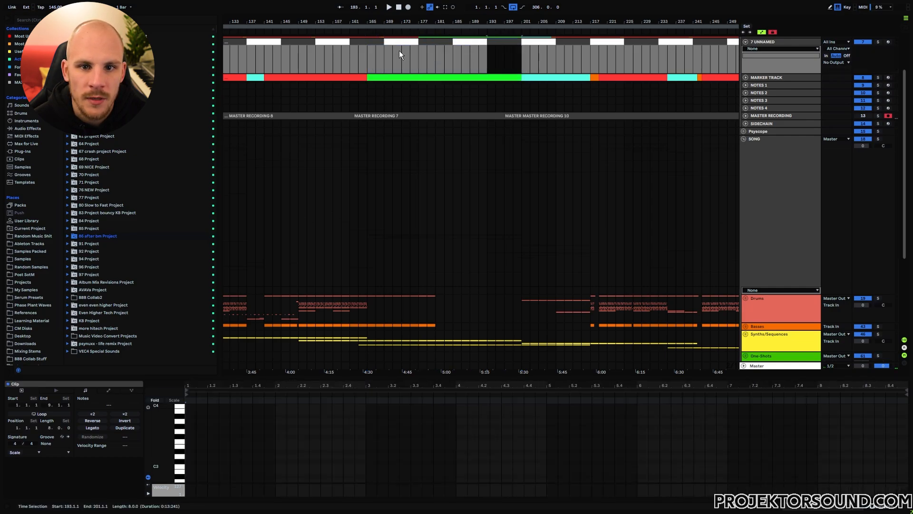
click(368, 52)
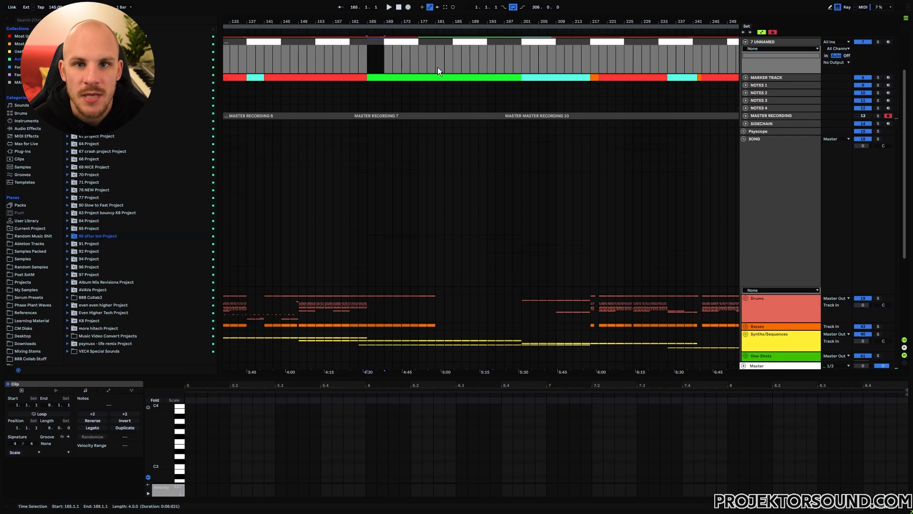
Step: Mark the drums and basses from bar 165 to 181 and the drum gap from bar 181 to 201
drag(367, 300, 440, 322)
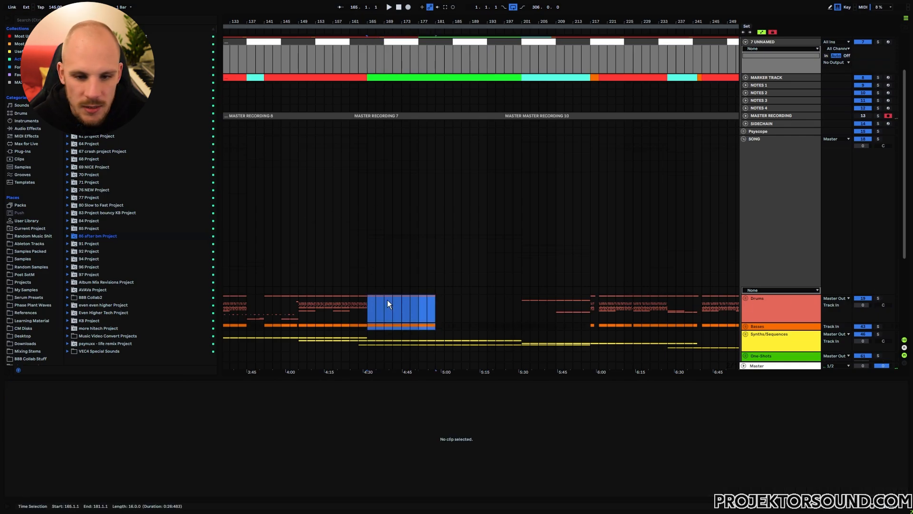
click(370, 301)
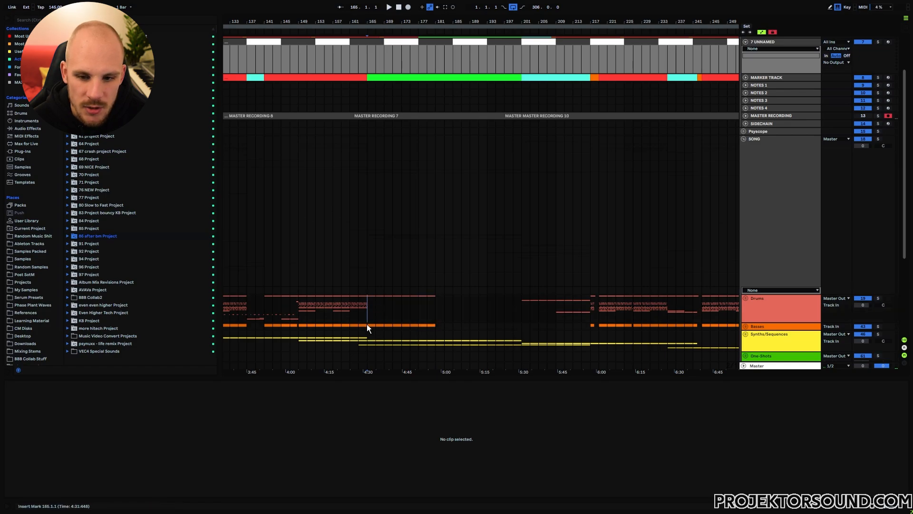
key(space)
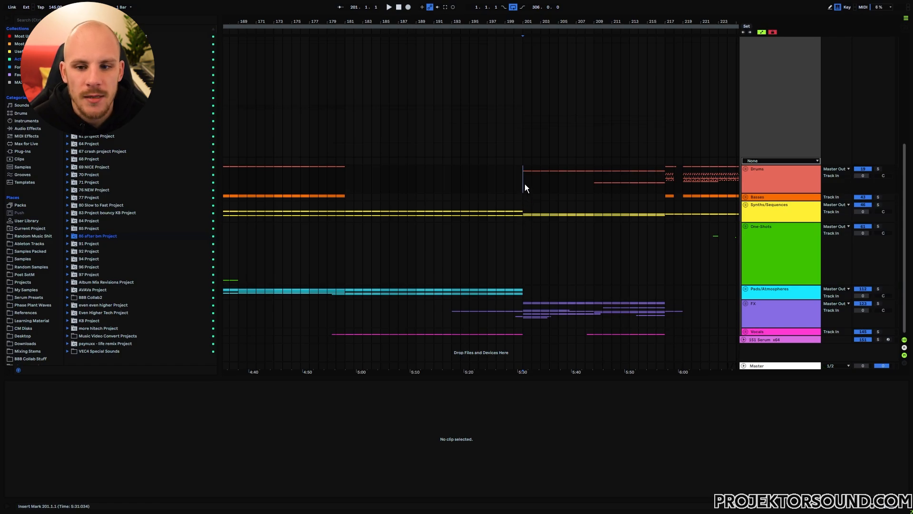
drag(524, 184, 348, 181)
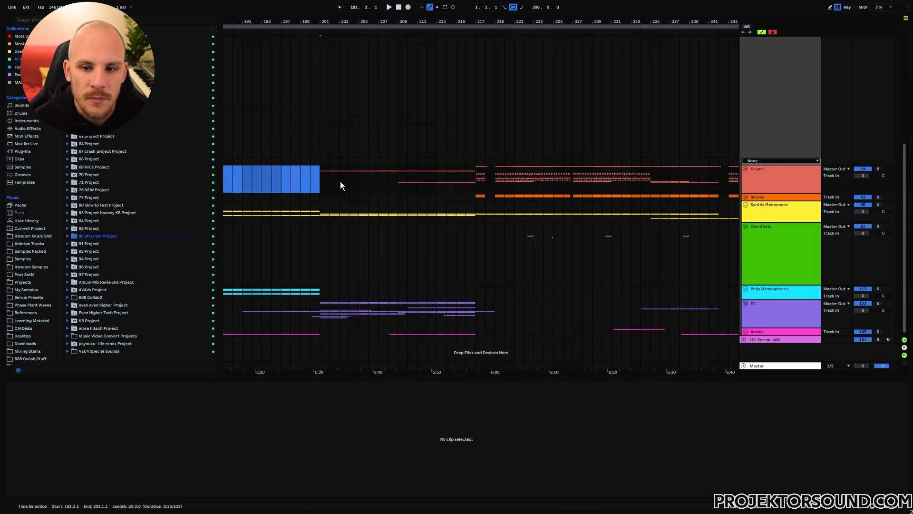
Step: Mark the drums and basses from bar 217 to 219, and the drums leading up to bar 217
drag(484, 173, 488, 176)
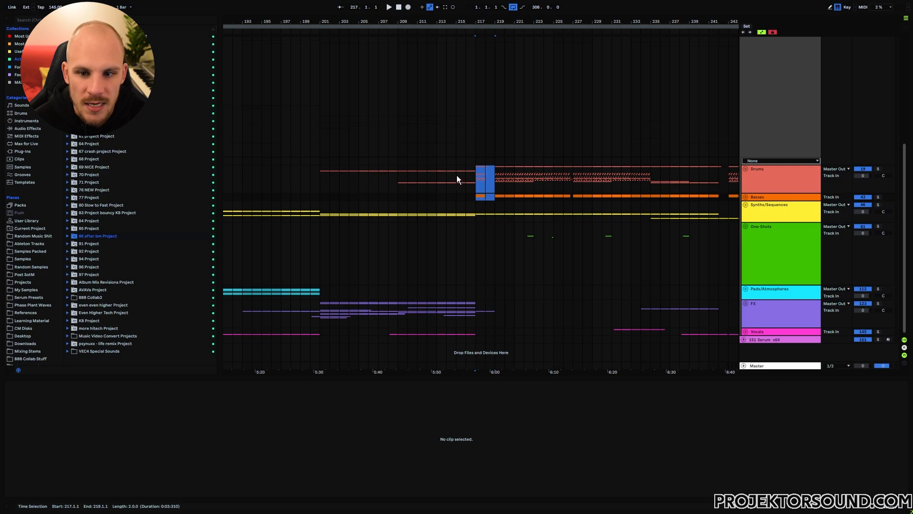
drag(457, 178, 467, 178)
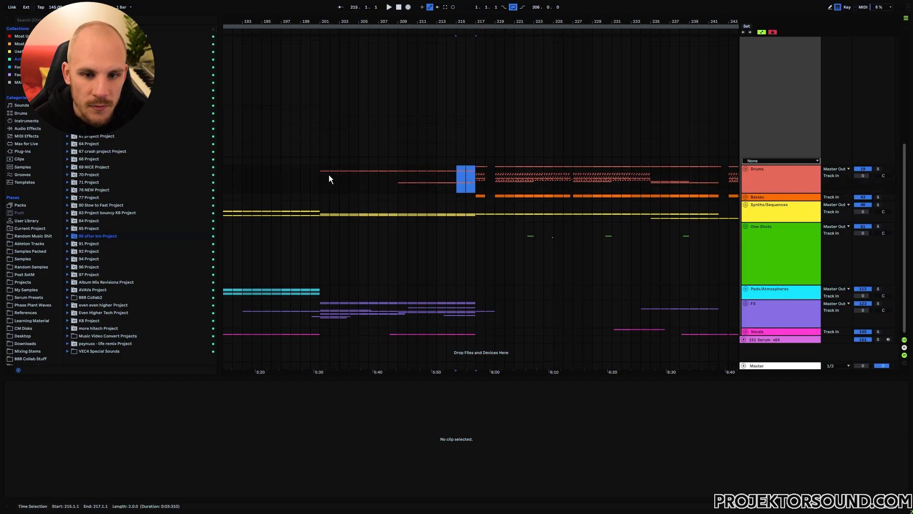
drag(320, 173, 474, 179)
click(476, 174)
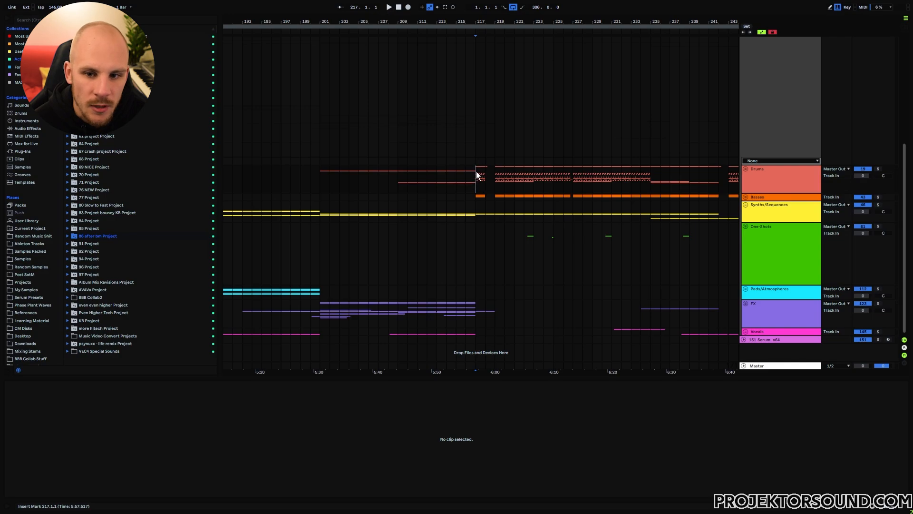
Step: Mark the Drums group from bar 201 to 219 and its short two-bar part from bar 217 to 219
drag(475, 175, 491, 192)
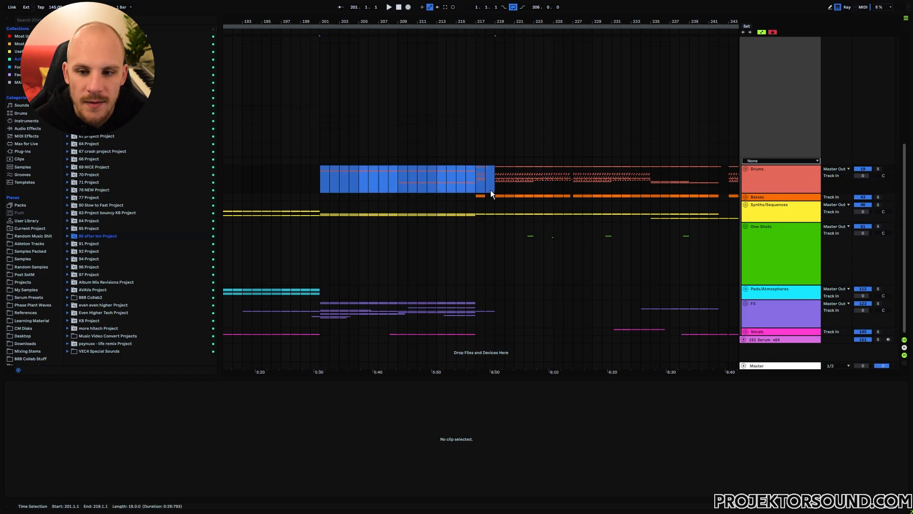
click(490, 191)
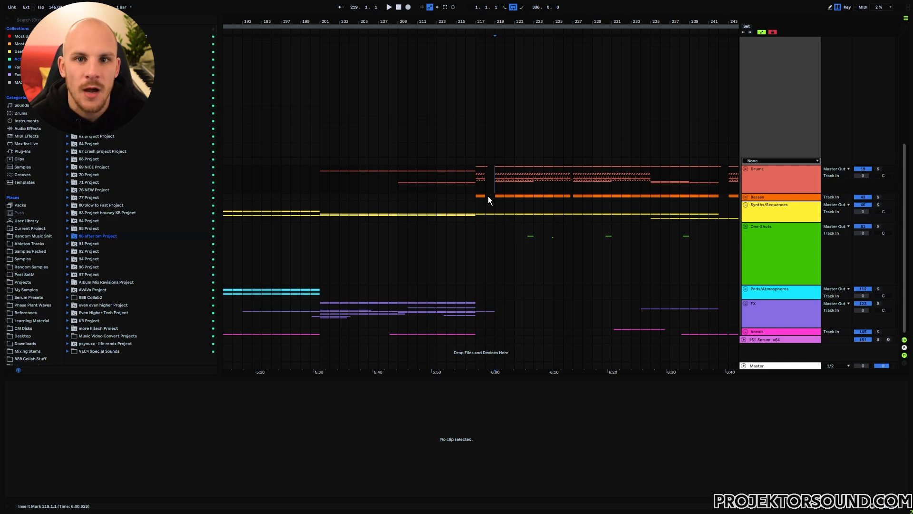
click(480, 189)
drag(476, 181, 495, 186)
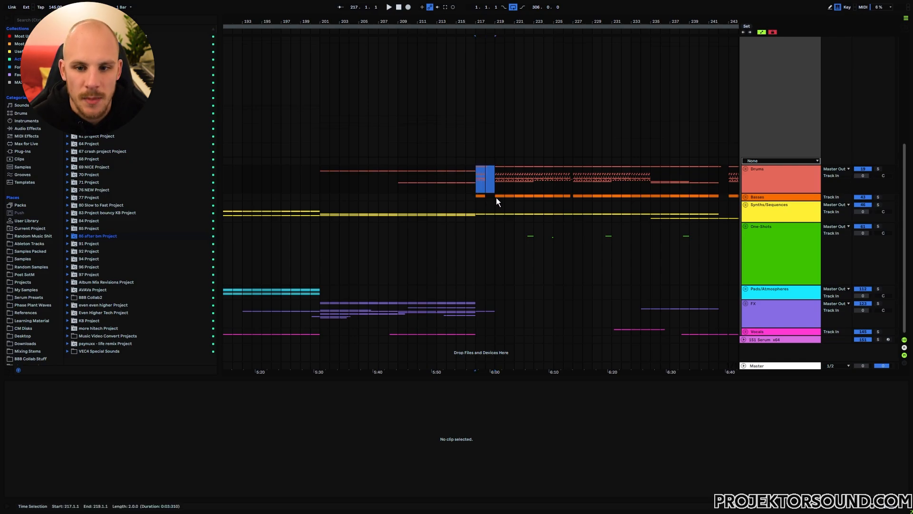
Step: Play the arrangement from bar 201 until past bar 219, stop it and place the insert mark at bar 219 in the Drums group
click(318, 176)
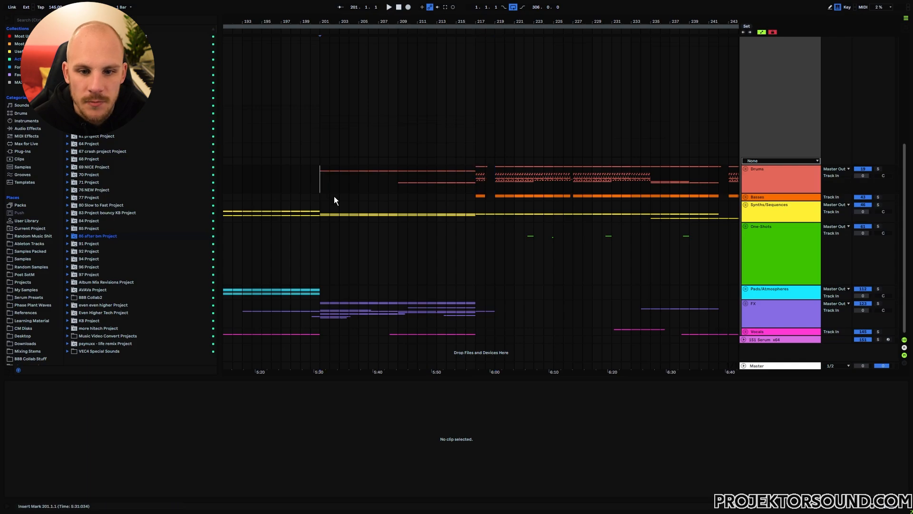
key(space)
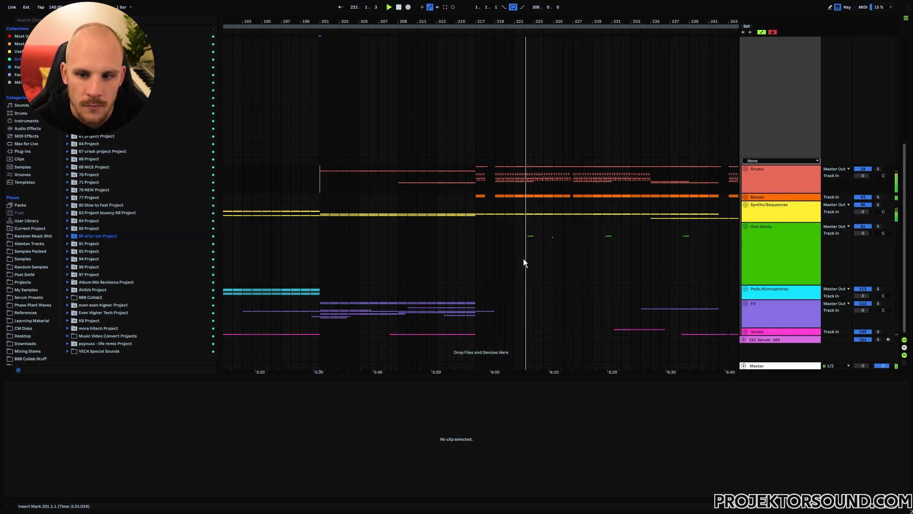
key(space)
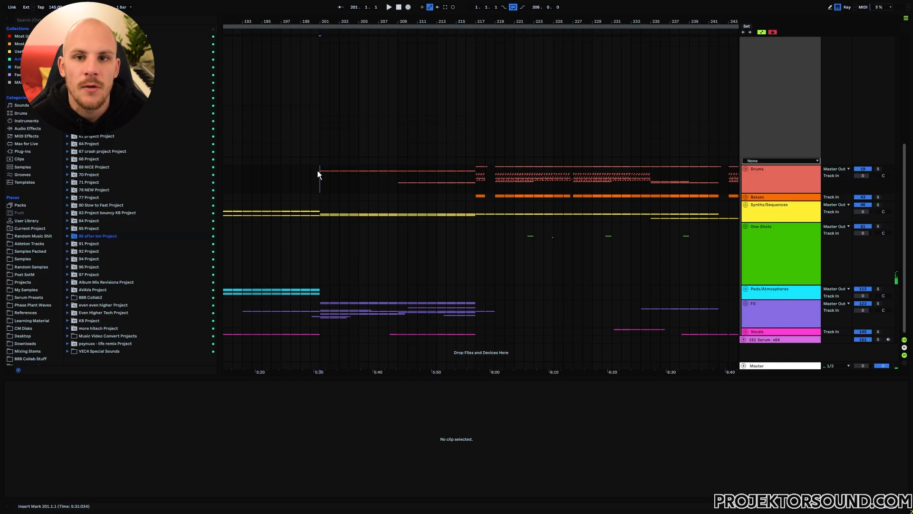
click(478, 180)
click(495, 179)
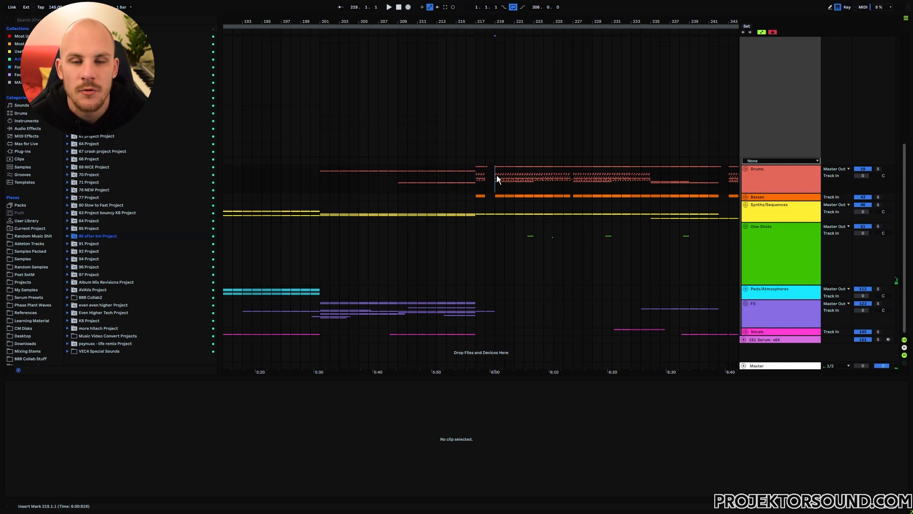